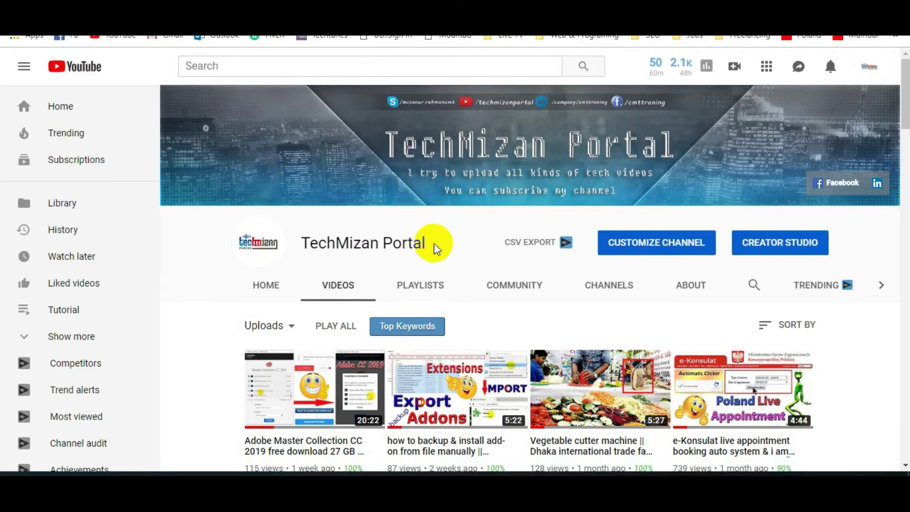
Step: Highlight and clear the channel name text, then scroll through the page
left_click_drag(437, 248, 301, 244)
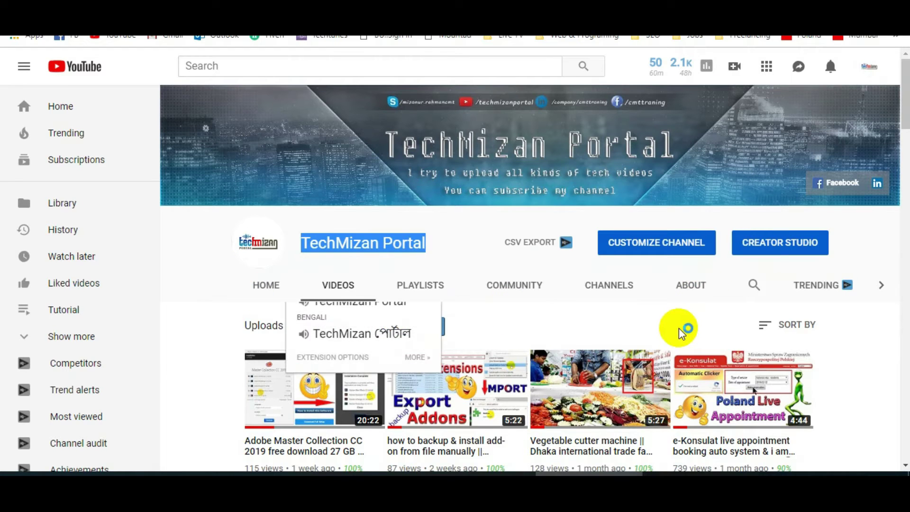
scroll(521, 308, "down", 1)
scroll(228, 222, "down", 1)
left_click(206, 205)
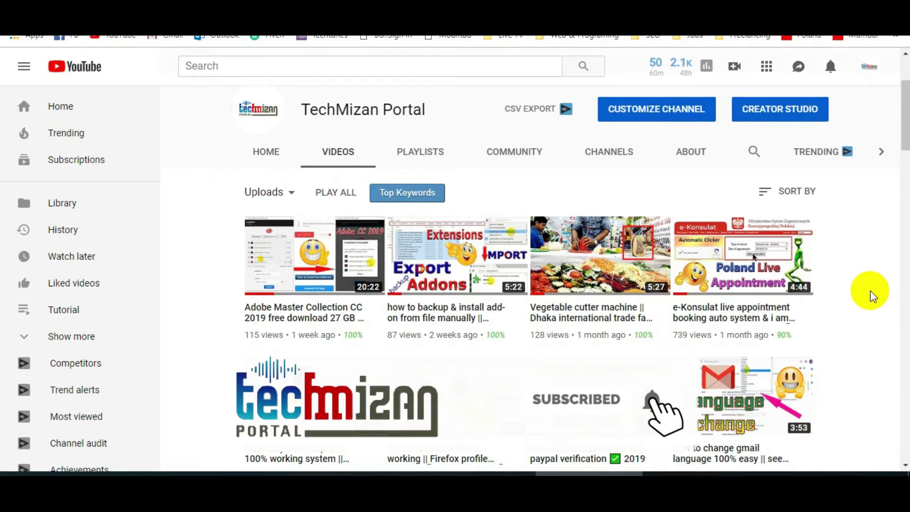
scroll(825, 295, "down", 2)
scroll(823, 297, "down", 1)
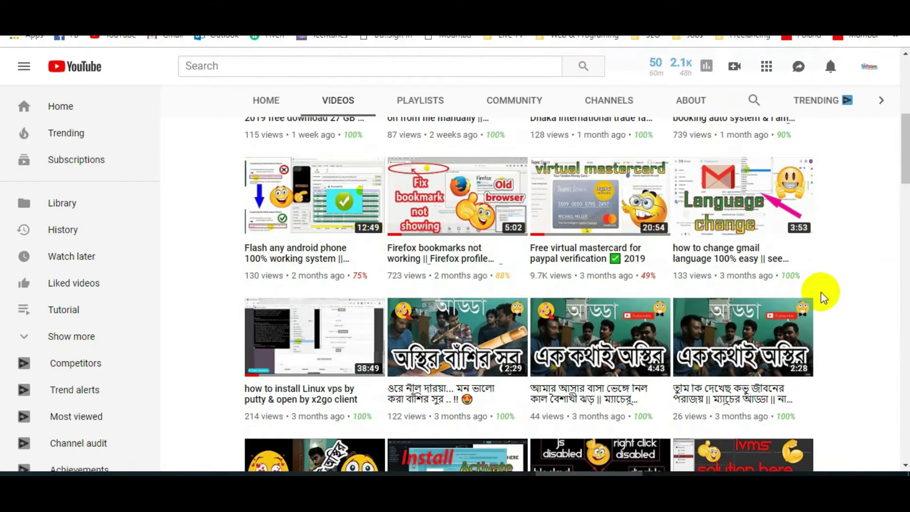
scroll(823, 298, "down", 8)
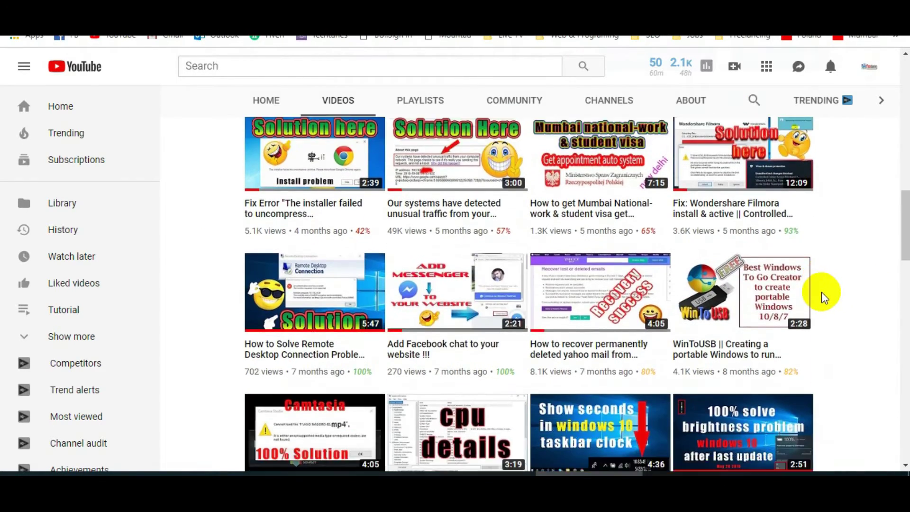
scroll(824, 297, "down", 6)
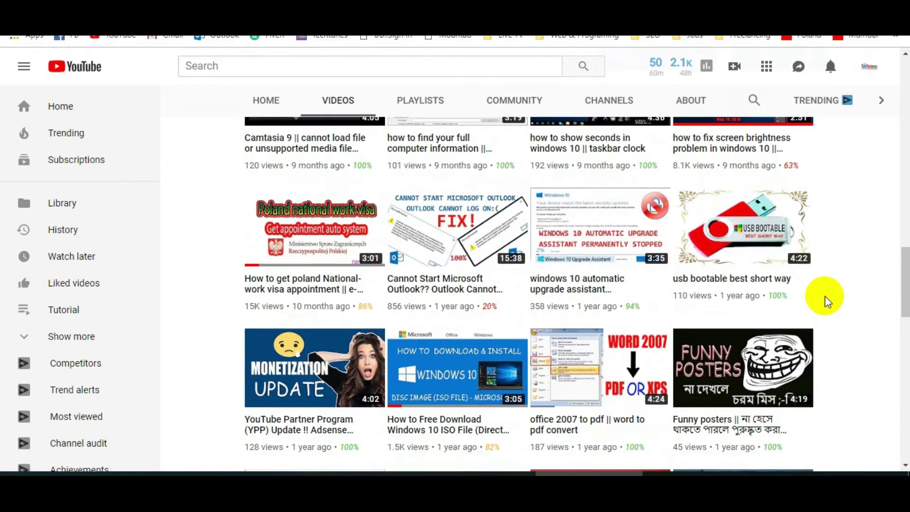
scroll(825, 298, "down", 4)
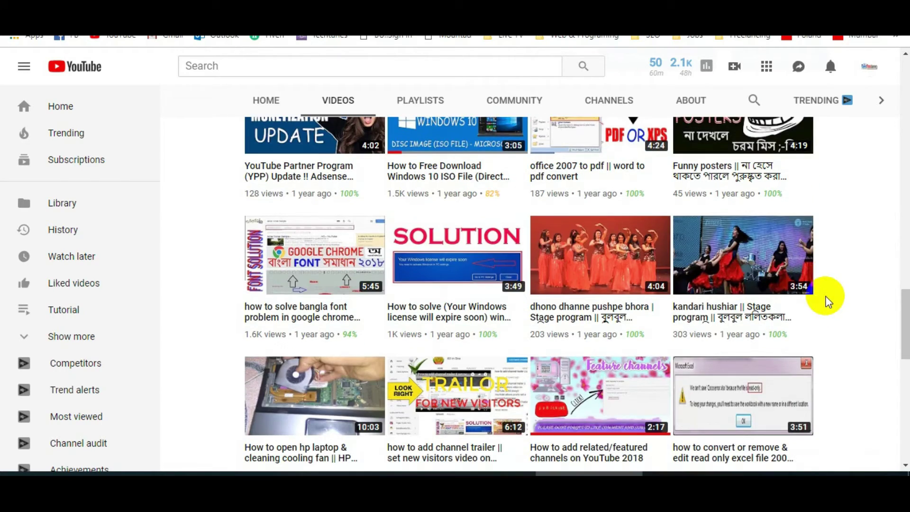
scroll(827, 301, "down", 10)
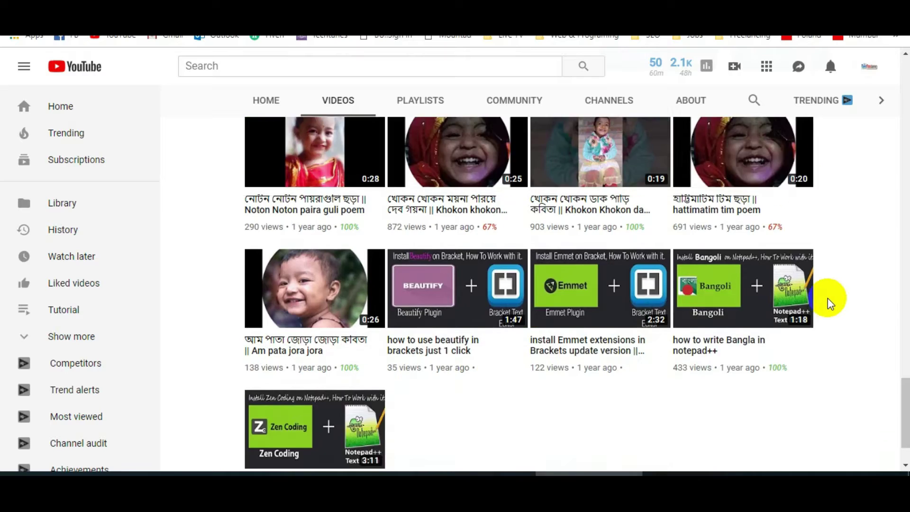
scroll(830, 304, "down", 1)
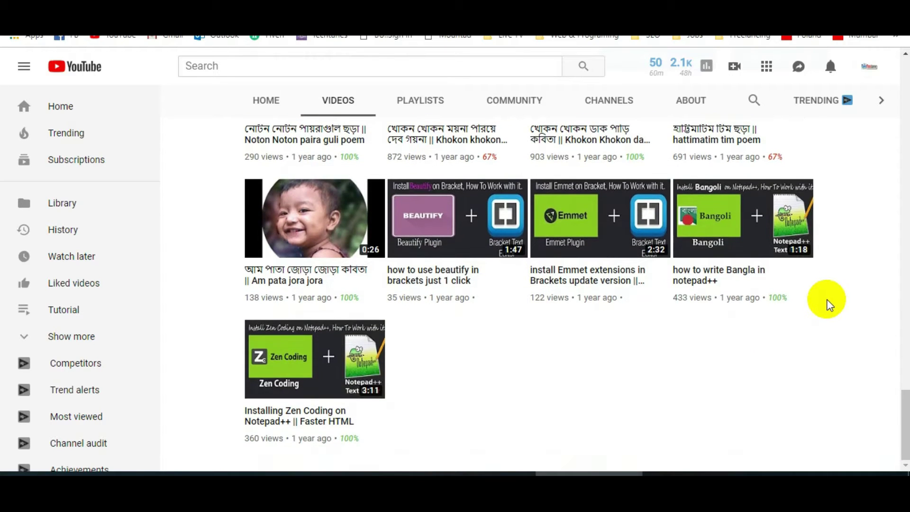
scroll(829, 304, "up", 15)
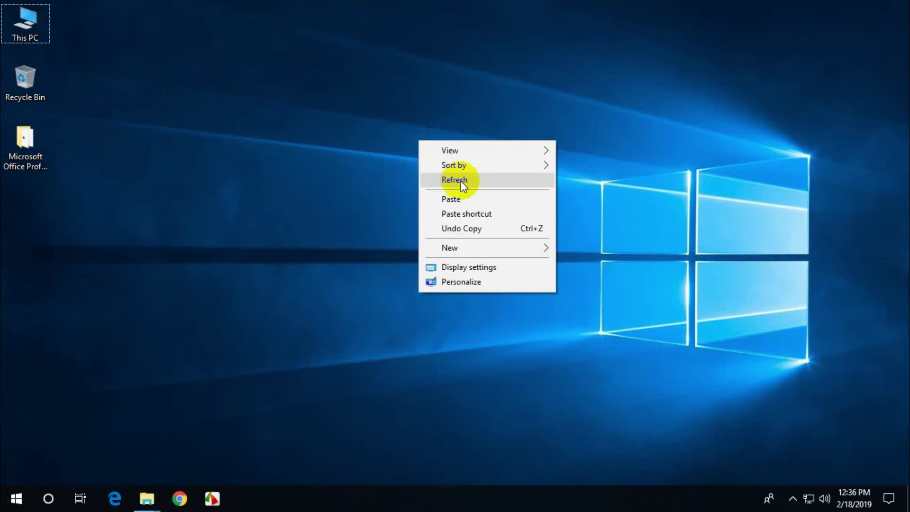
Step: Refresh the desktop
left_click(451, 179)
right_click(358, 136)
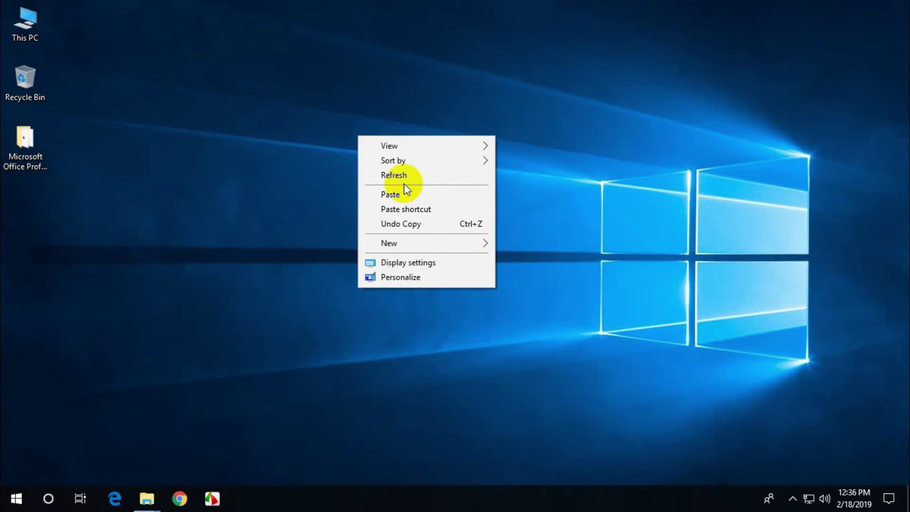
left_click(398, 179)
right_click(321, 138)
left_click(357, 178)
Step: Disable the Ethernet adapter through the Network and Sharing Center's adapter settings
right_click(809, 499)
left_click(798, 484)
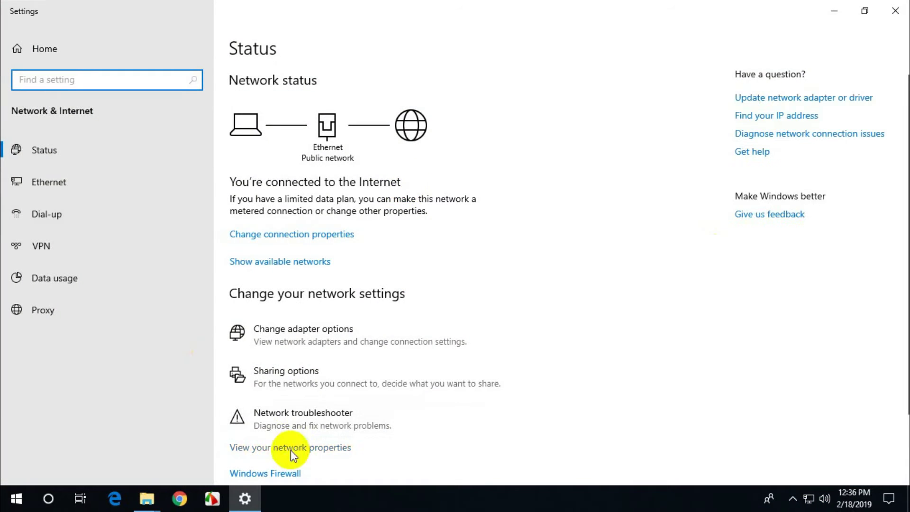
scroll(312, 425, "down", 3)
left_click(298, 419)
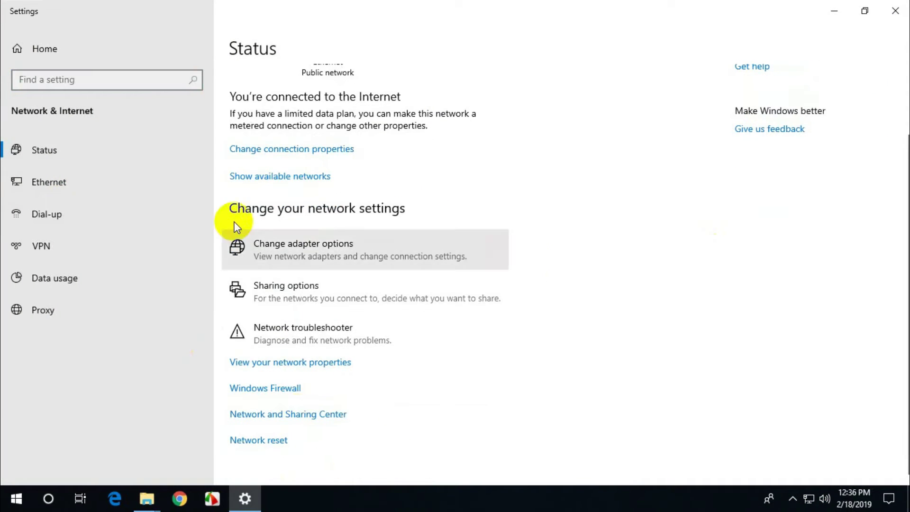
left_click(184, 160)
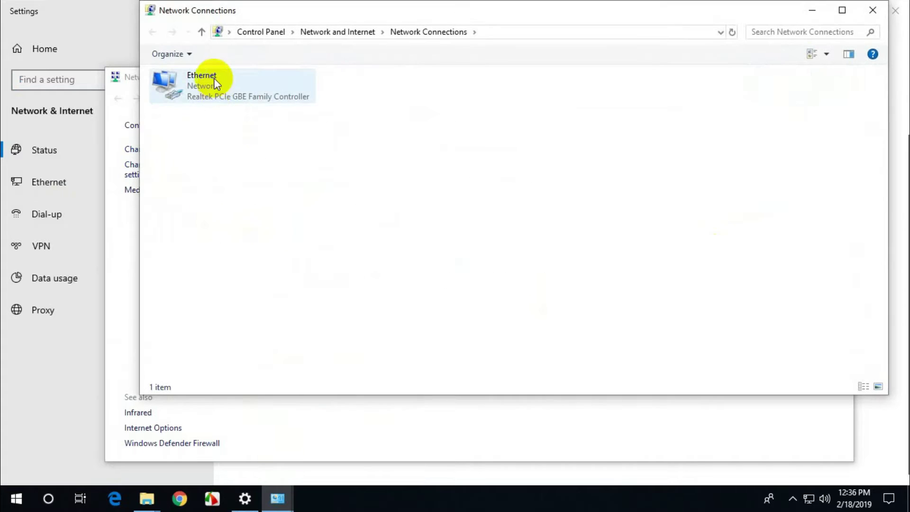
left_click(214, 88)
right_click(221, 90)
left_click(255, 96)
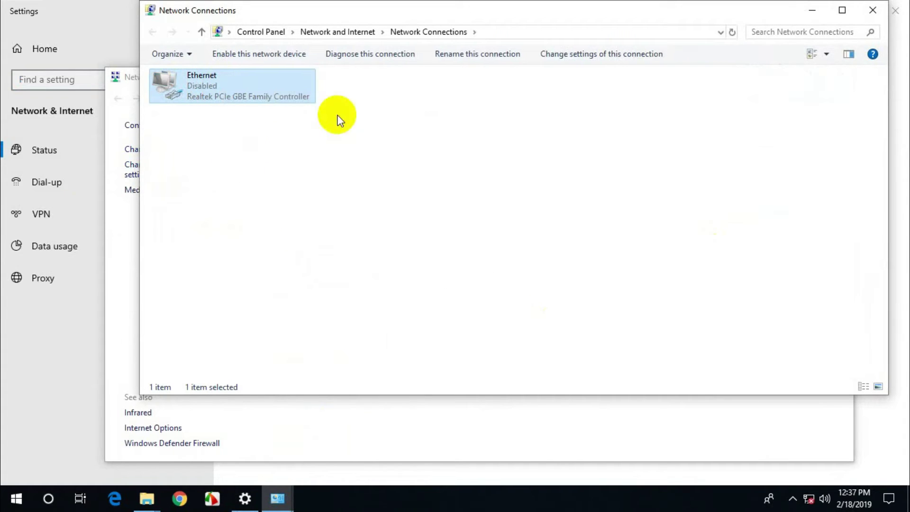
Step: Close the network settings windows, refresh the desktop and open the Office installer folder
left_click(815, 13)
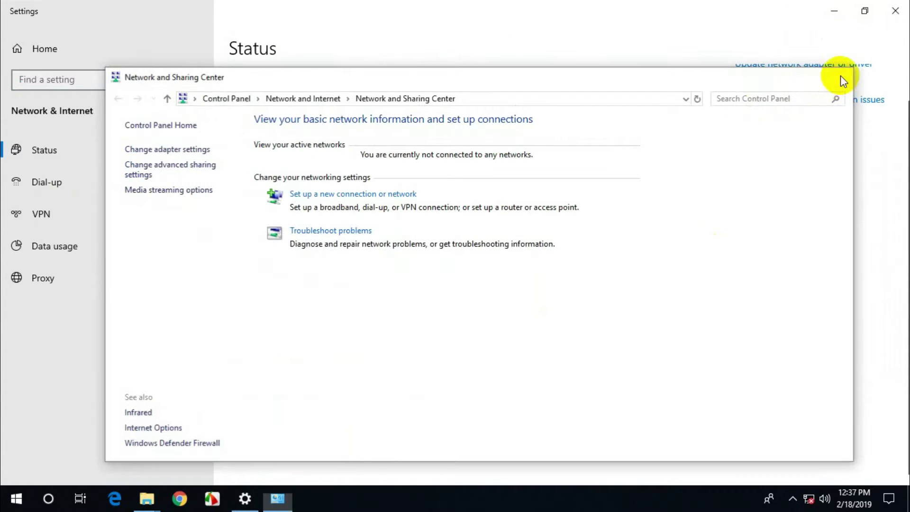
left_click(841, 76)
left_click(891, 21)
right_click(359, 108)
left_click(388, 147)
double_click(19, 159)
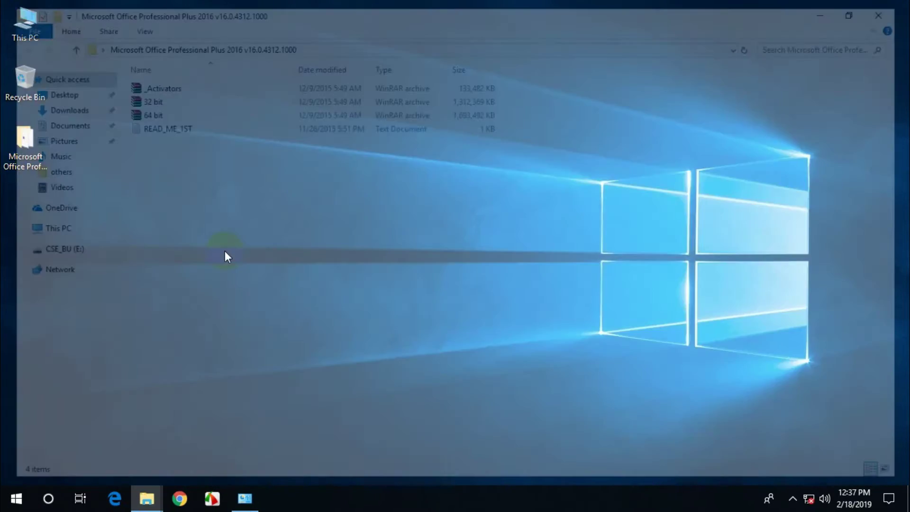
Step: Check in This PC's properties that the system type is 64-bit
left_click(163, 110)
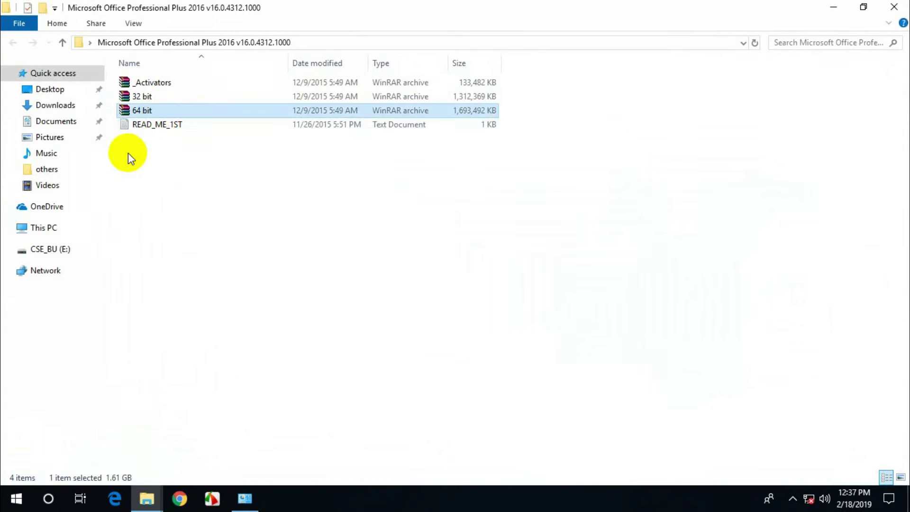
left_click(834, 7)
right_click(11, 24)
left_click(92, 183)
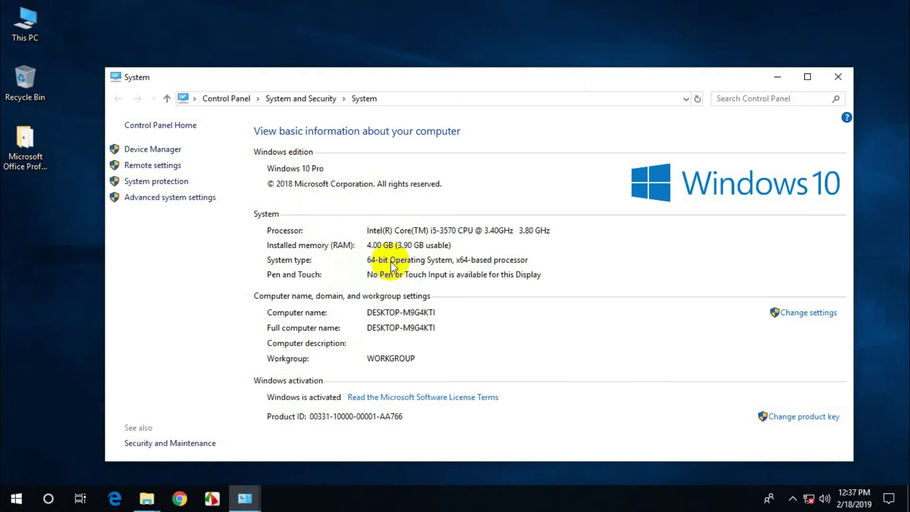
left_click(838, 77)
Step: Bring back and refresh the Office folder window, then close and reopen it from the desktop
left_click(245, 498)
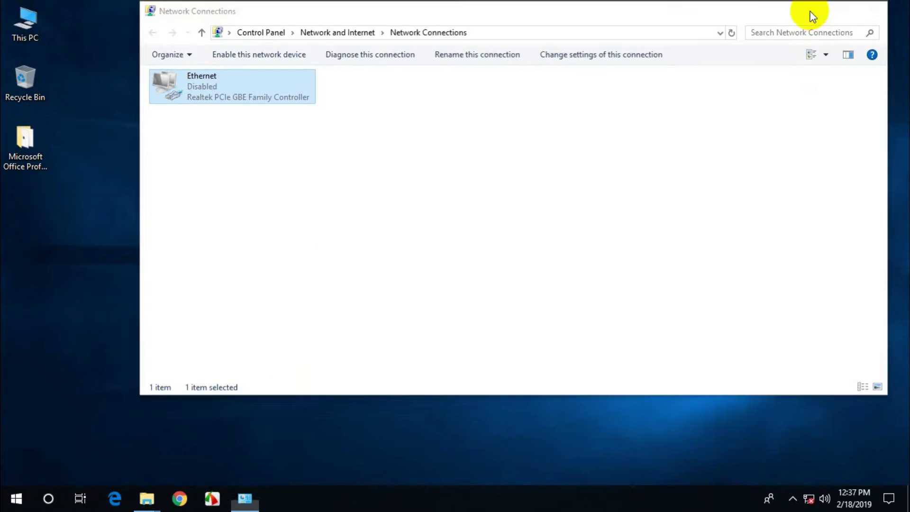
left_click(812, 10)
left_click(147, 498)
left_click(341, 433)
right_click(196, 196)
left_click(244, 248)
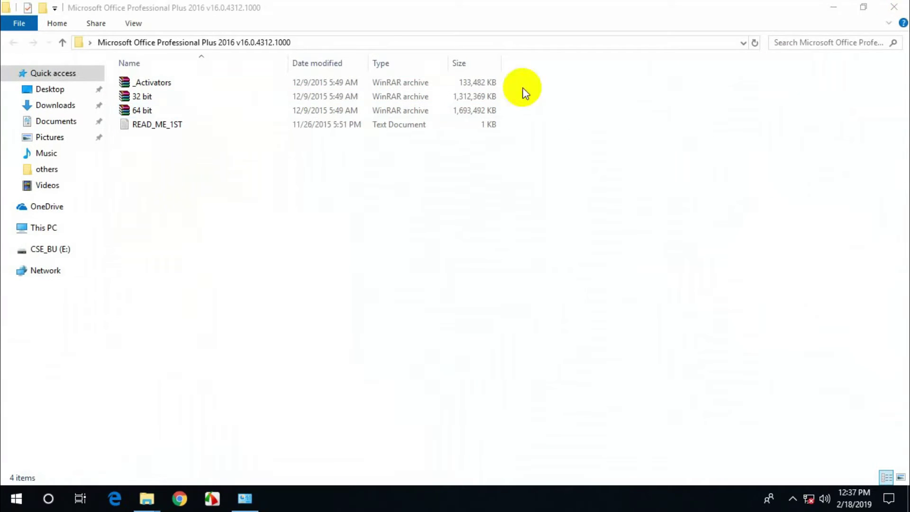
left_click(904, 7)
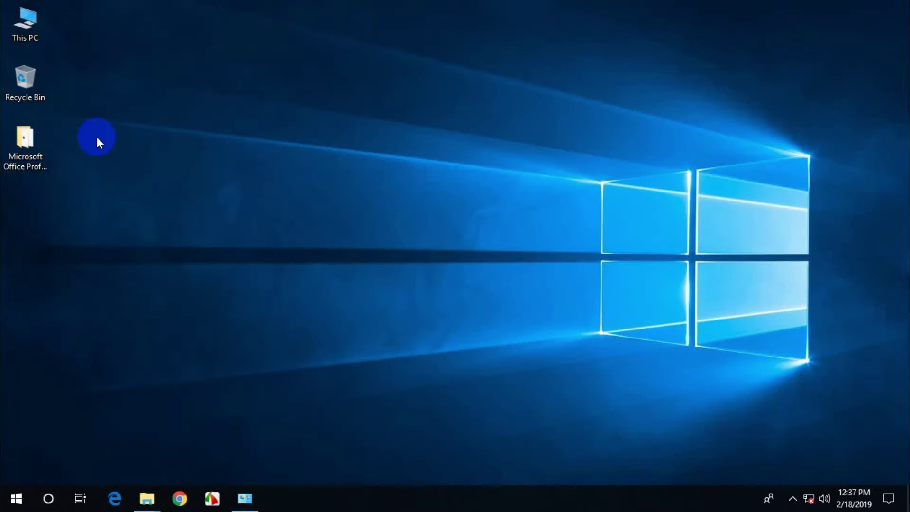
double_click(17, 140)
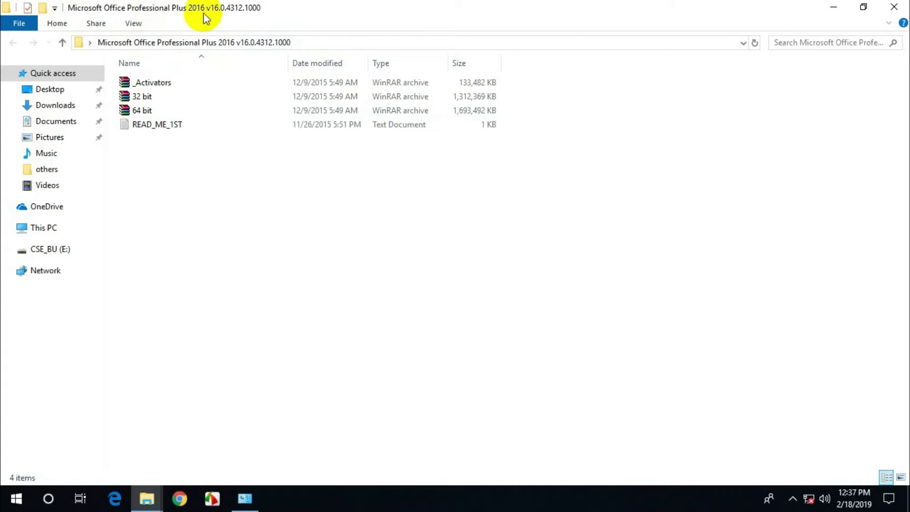
Step: Extract the 64 bit archive into the Office folder and move the progress window aside
left_click(161, 111)
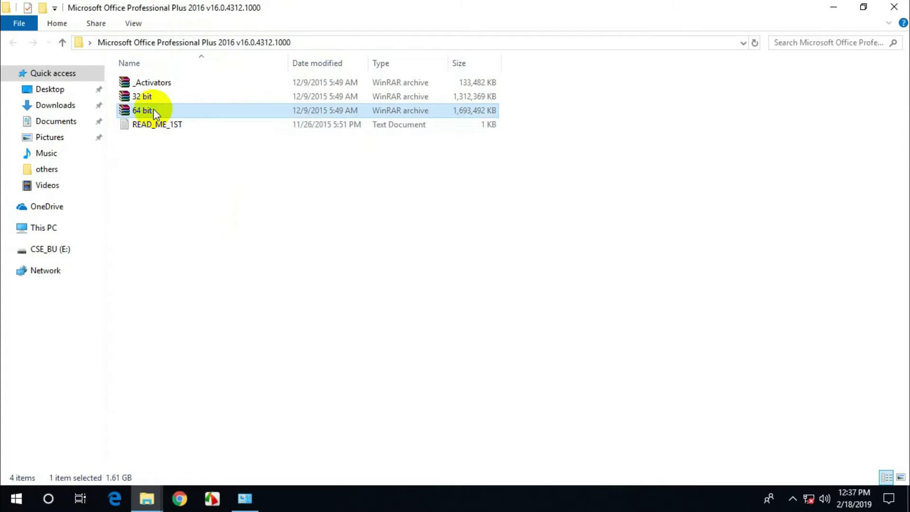
right_click(152, 109)
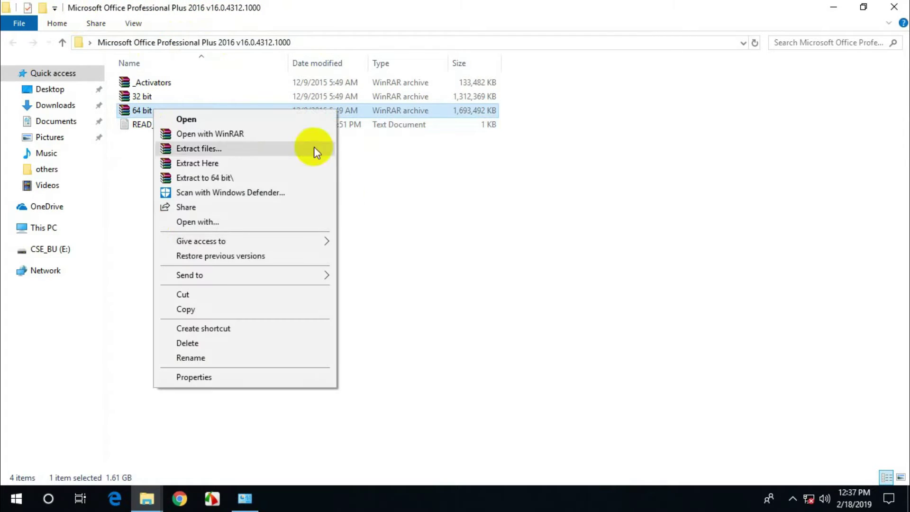
left_click(240, 166)
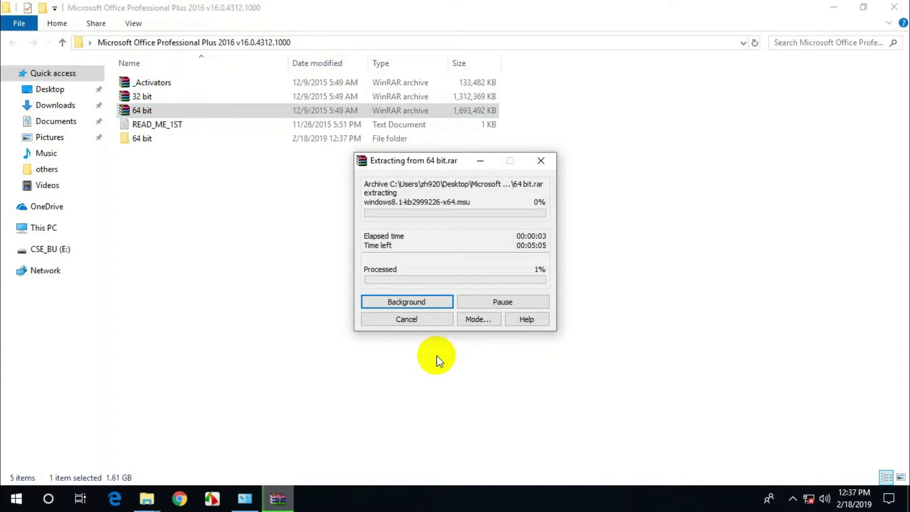
left_click_drag(447, 169, 338, 177)
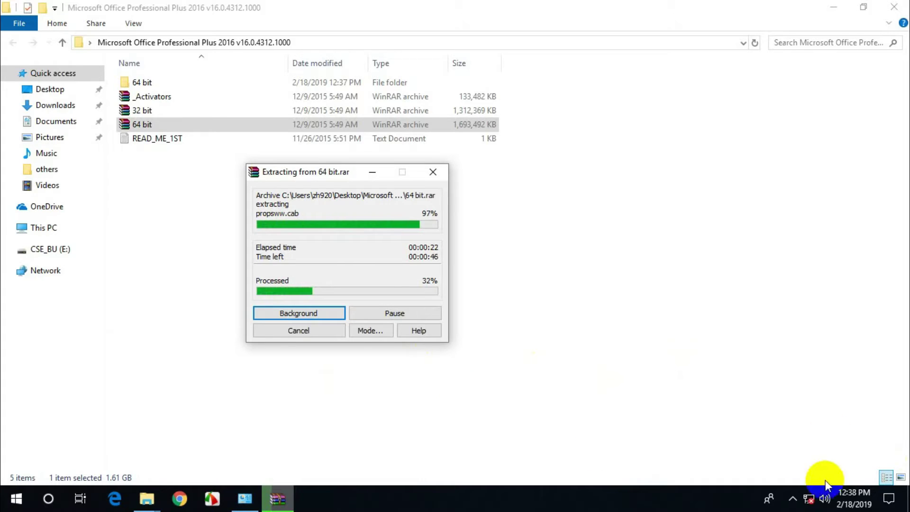
Step: Select the newly extracted 64 bit folder once extraction finishes
left_click(793, 498)
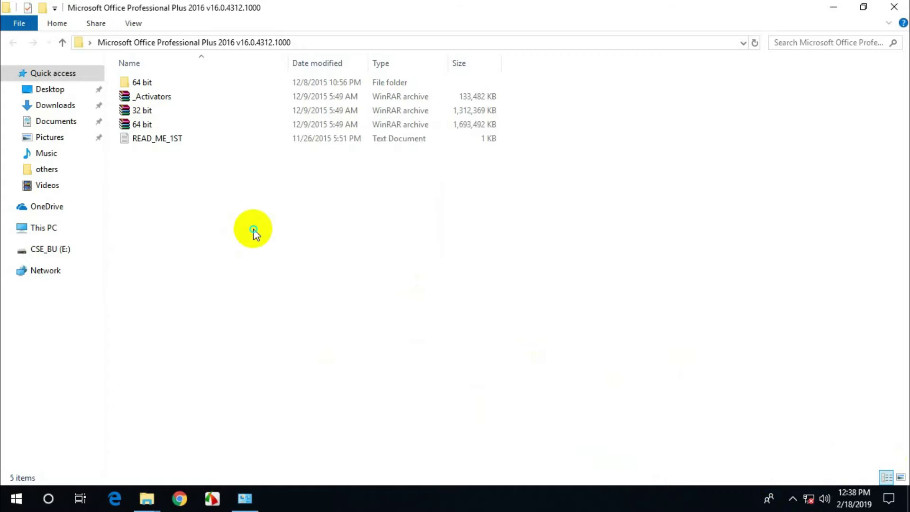
right_click(254, 231)
left_click(285, 284)
left_click(793, 498)
left_click(483, 315)
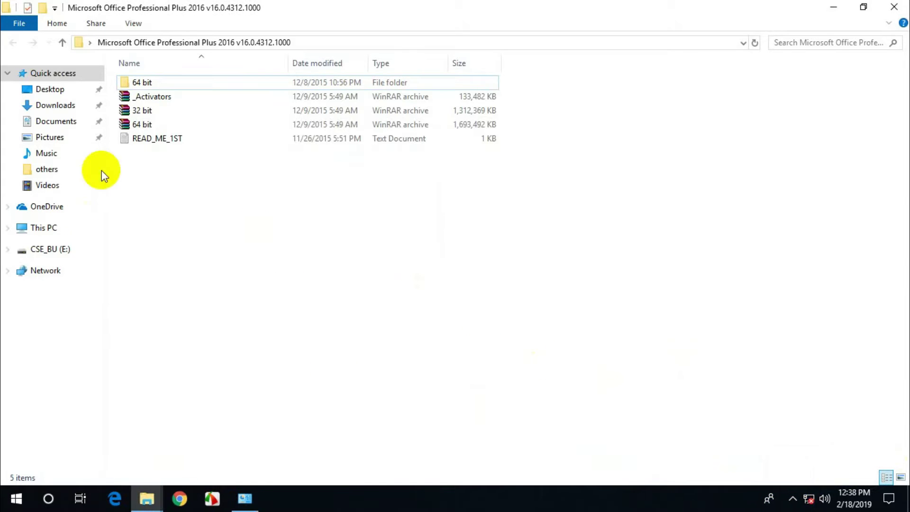
left_click(792, 498)
left_click(407, 354)
Step: Launch setup from the 64 bit folder and accept the Office licence terms
double_click(142, 82)
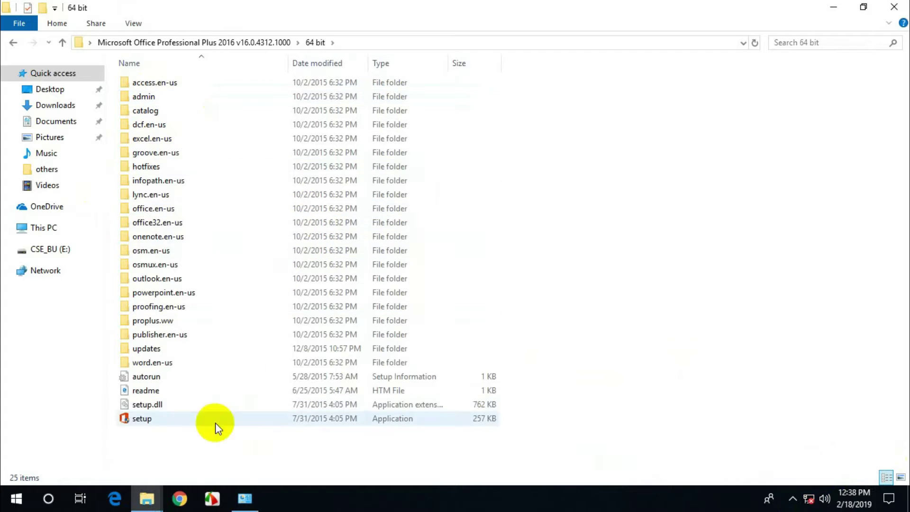
left_click(142, 420)
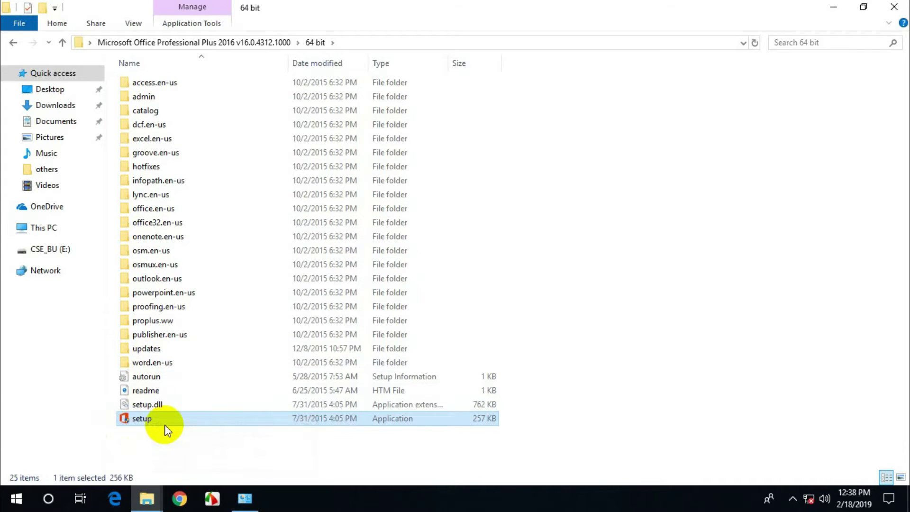
double_click(163, 421)
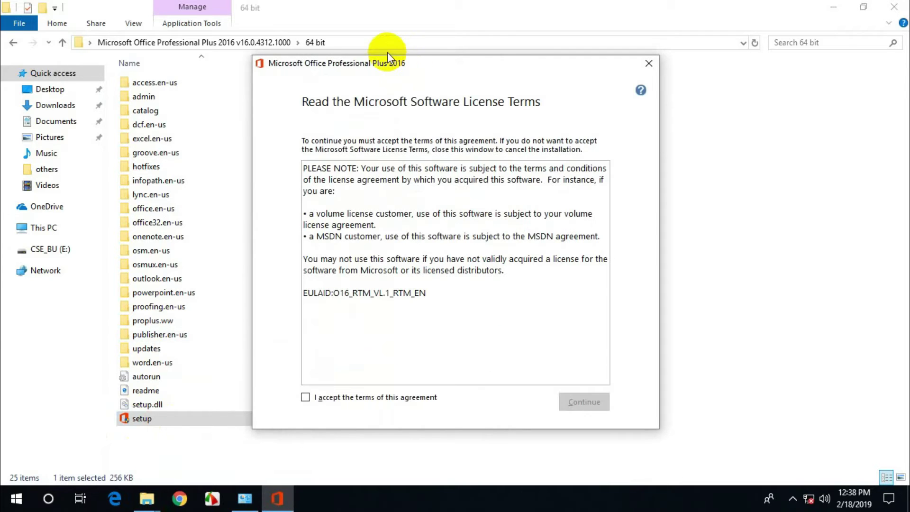
left_click(328, 398)
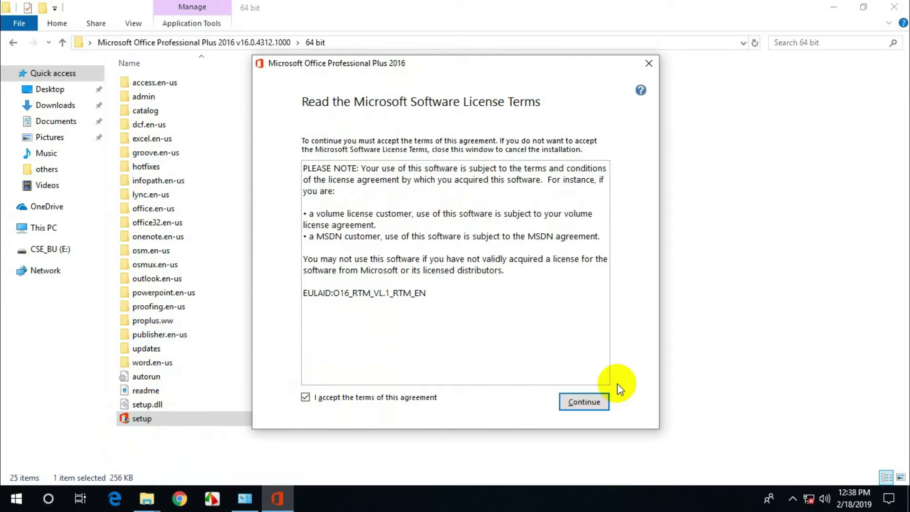
left_click(588, 402)
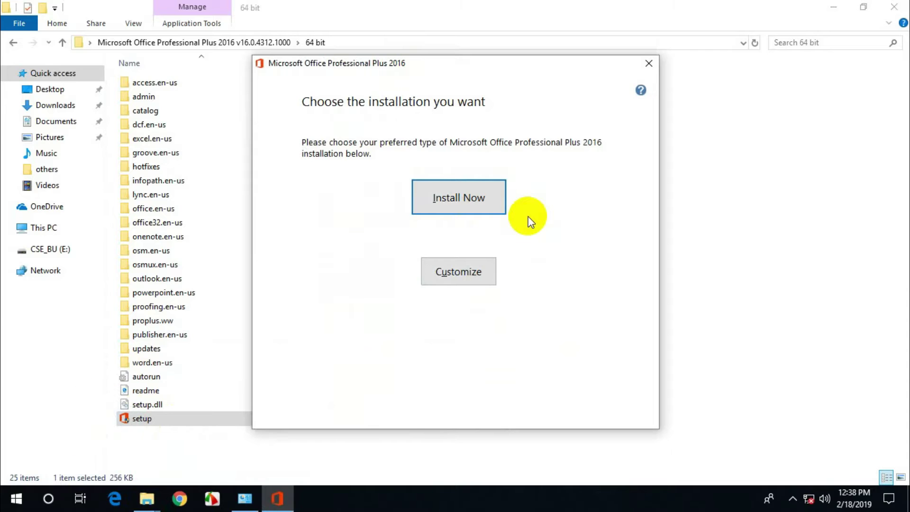
Step: Choose Customize and set Access, OneDrive for Business, OneNote, Publisher and Outlook to Not Available
left_click(456, 278)
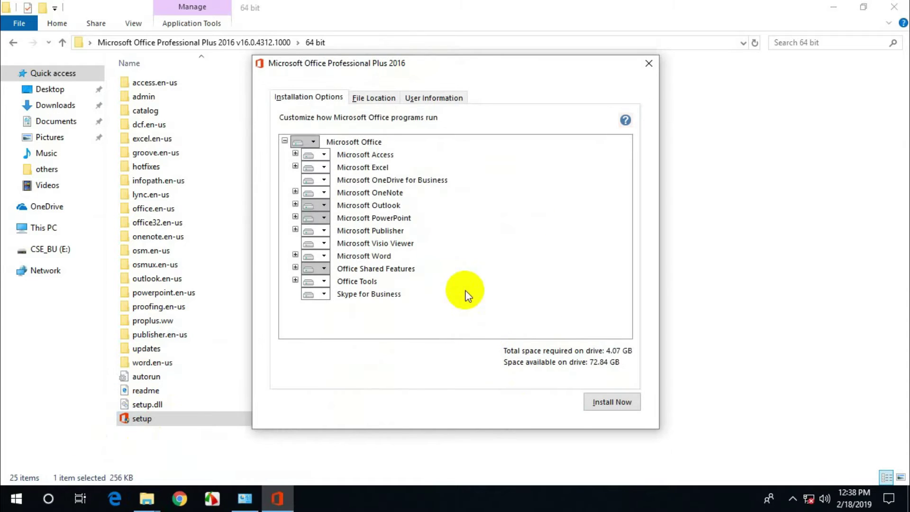
left_click(325, 155)
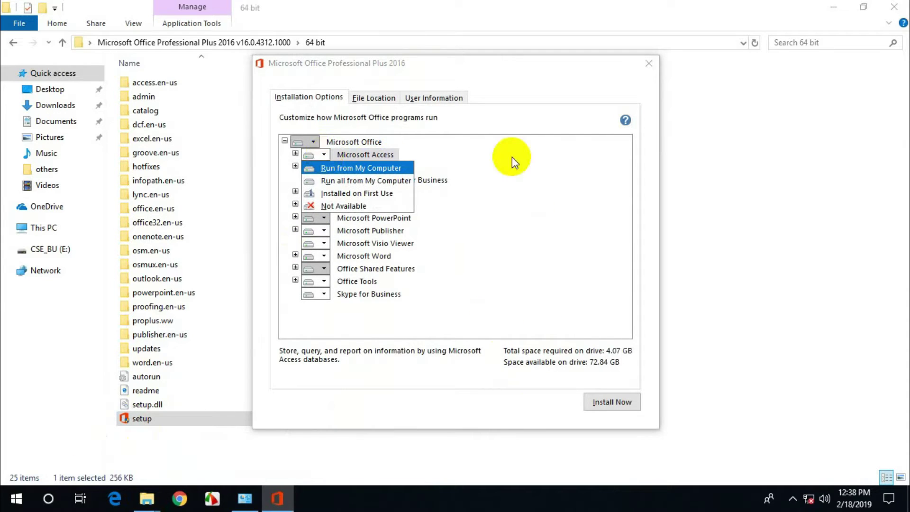
left_click(377, 206)
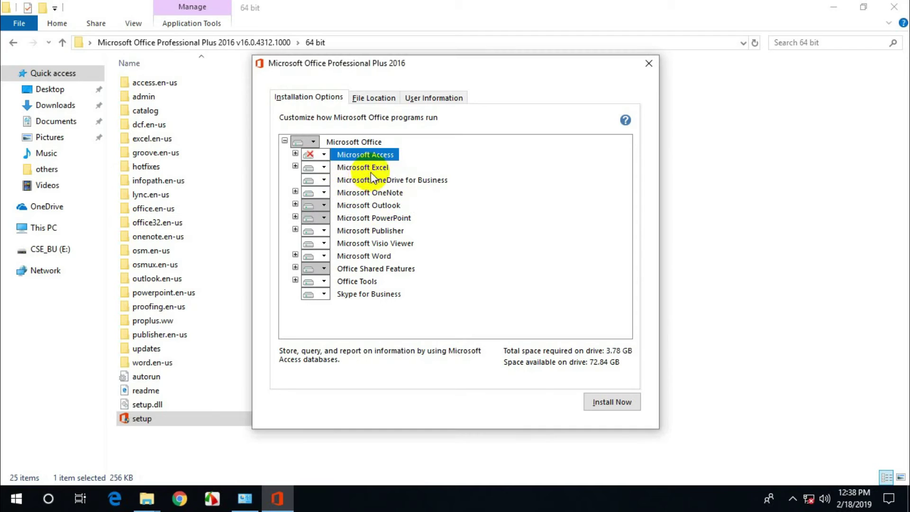
left_click(325, 180)
left_click(341, 218)
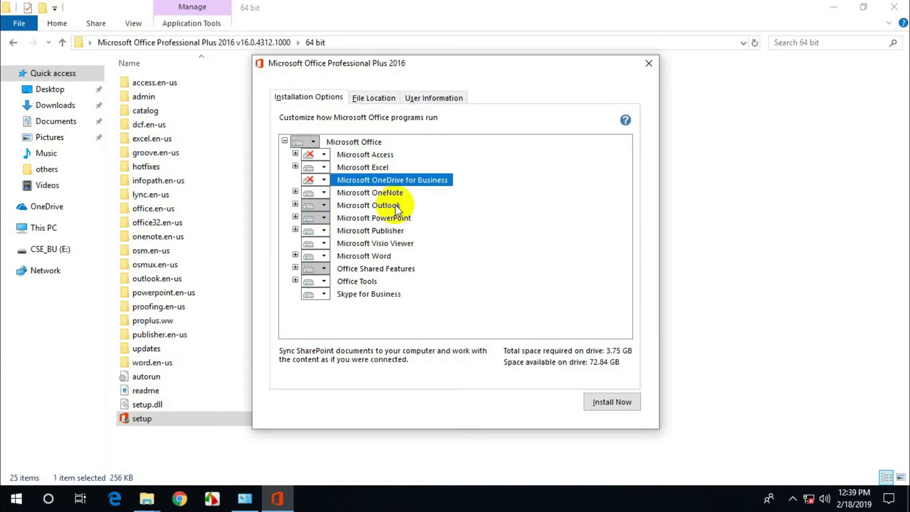
left_click(324, 193)
left_click(331, 242)
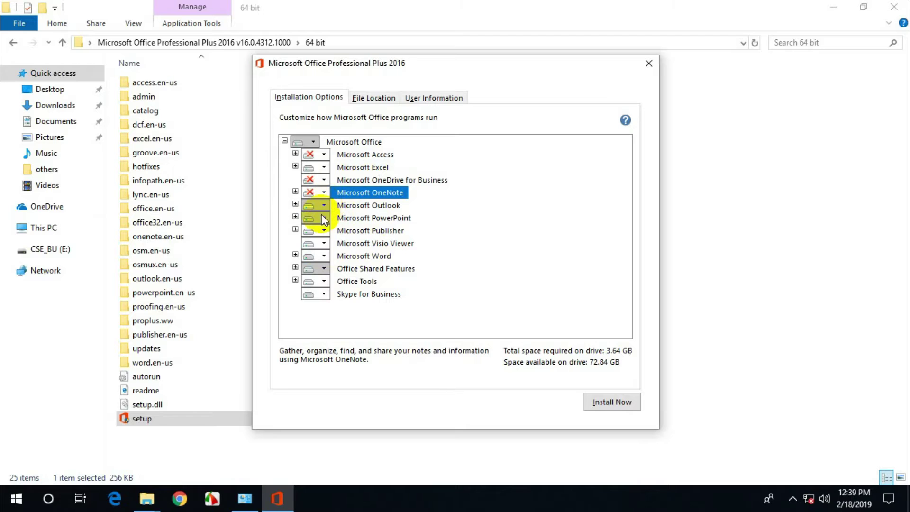
left_click(324, 231)
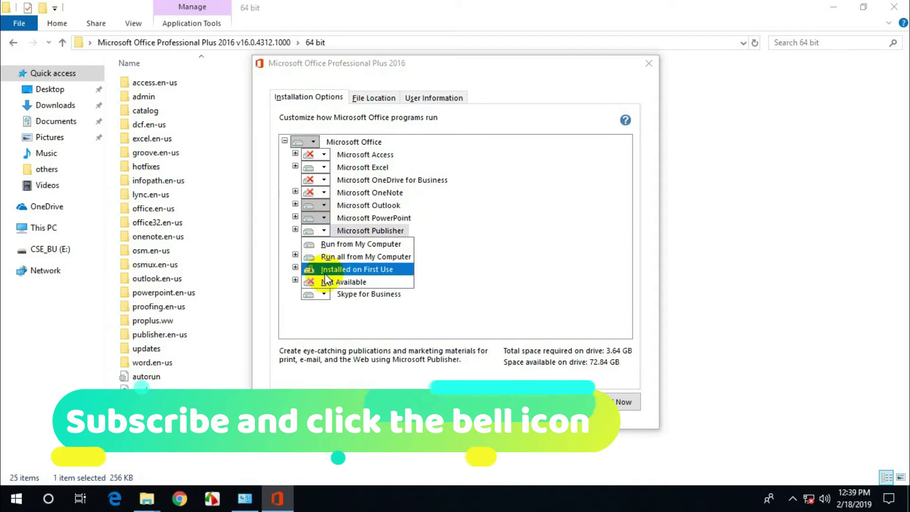
left_click(343, 282)
left_click(324, 205)
left_click(340, 257)
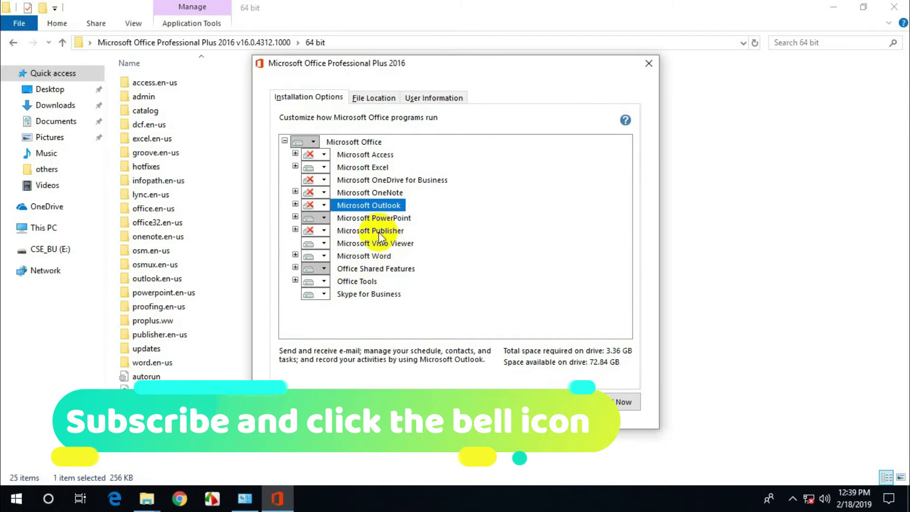
Step: Set Visio Viewer, Office Shared Features and Skype for Business to Not Available, then start installing
left_click(325, 243)
left_click(343, 270)
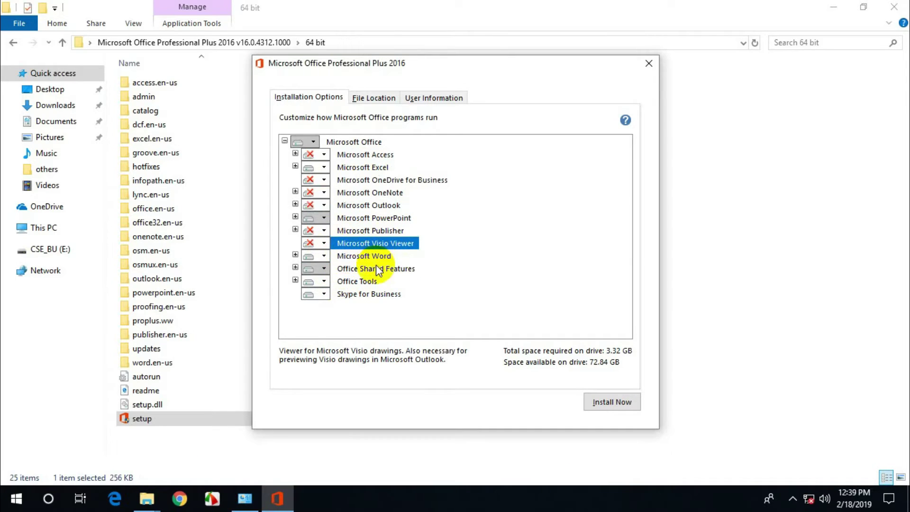
left_click(324, 268)
left_click(342, 321)
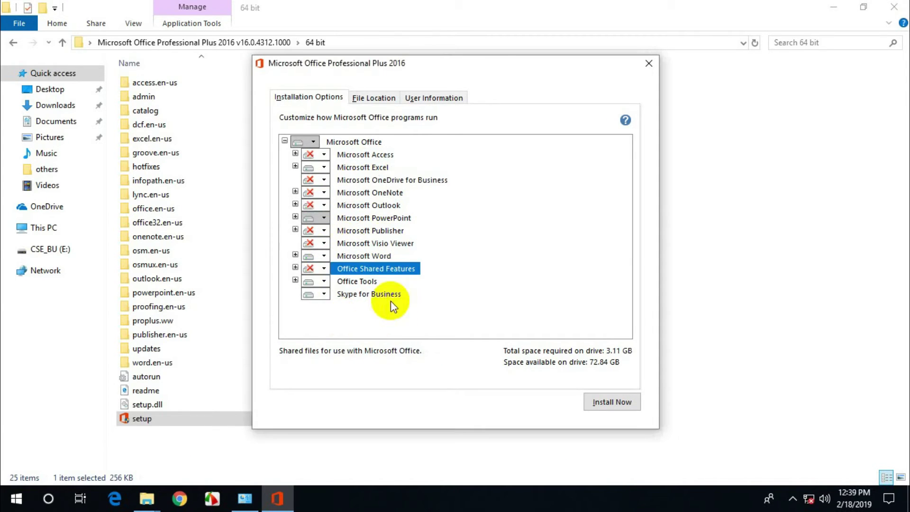
left_click(329, 295)
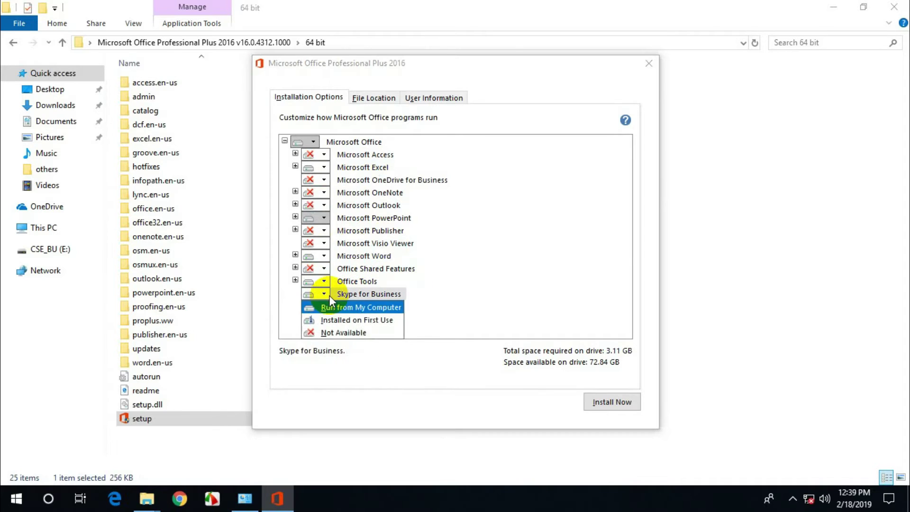
left_click(465, 308)
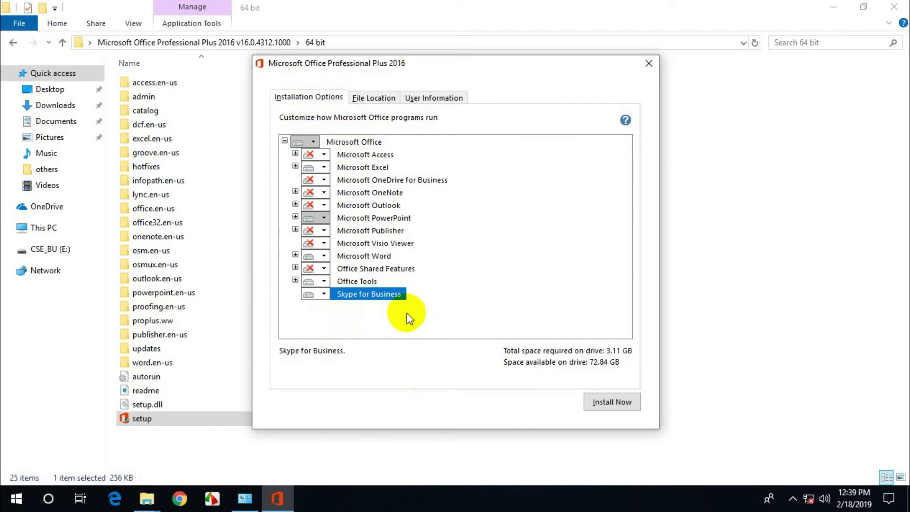
left_click(324, 294)
left_click(335, 333)
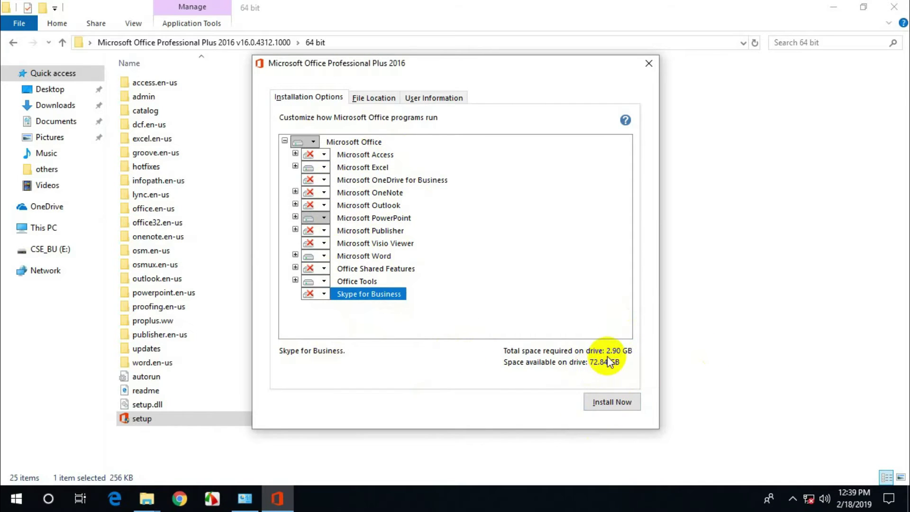
left_click(607, 410)
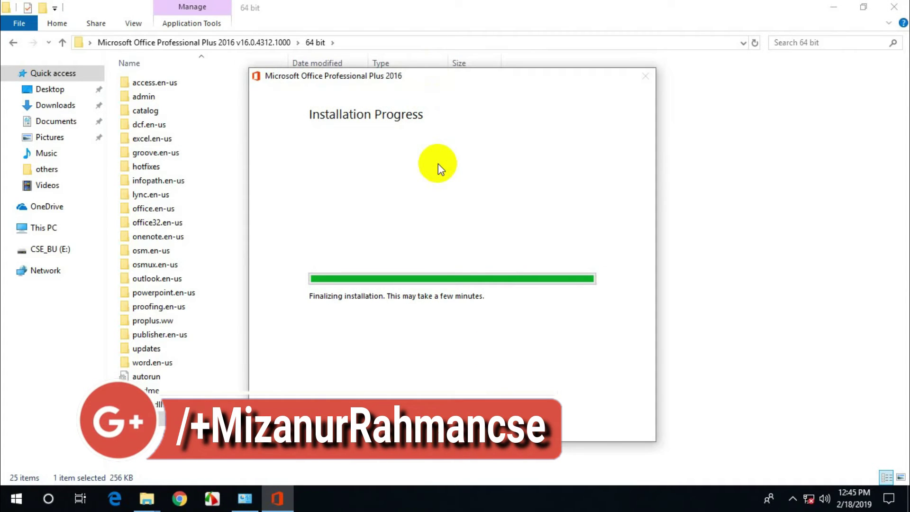
Step: Let the installation finish and close the installer's completion screen
mouse_move(401, 74)
left_mouse_down()
mouse_move(395, 85)
mouse_move(383, 73)
left_mouse_up()
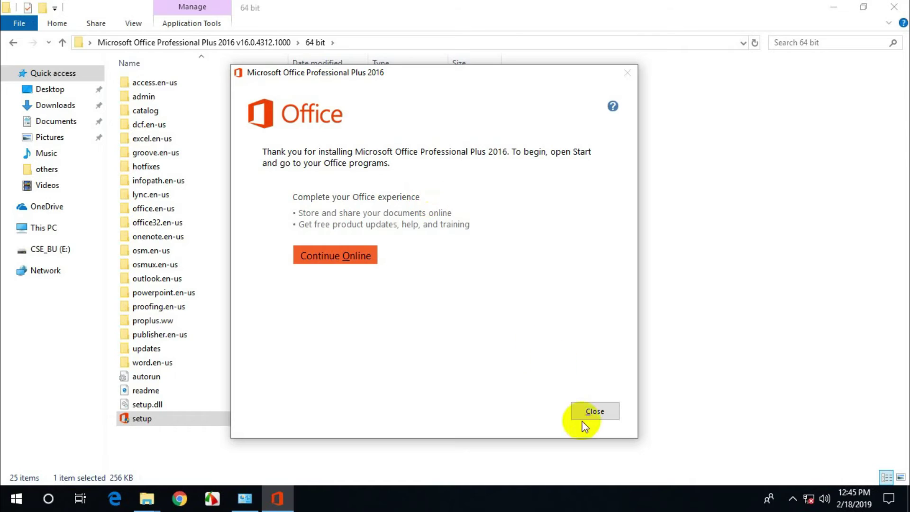
left_click(598, 413)
Step: Return to the parent Office folder, browse the _Activators archive in WinRAR, then close it
right_click(584, 289)
key("Escape")
left_click(12, 42)
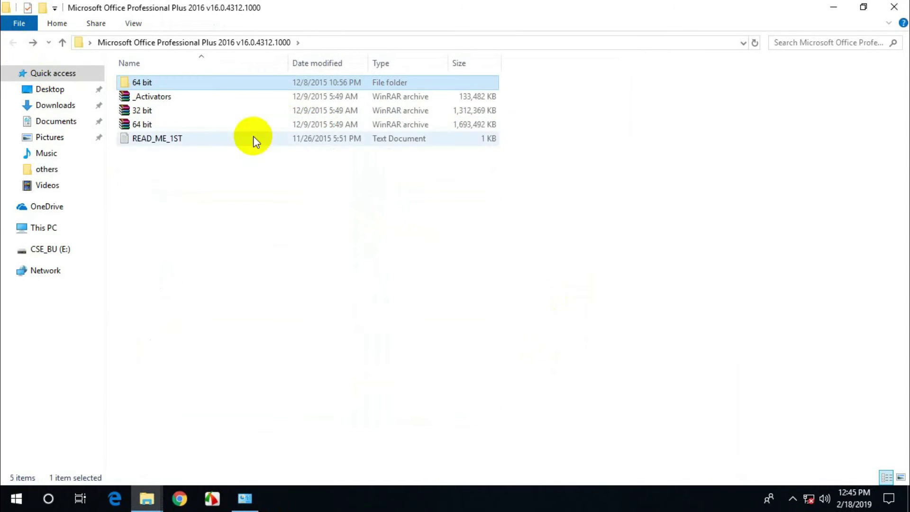
double_click(174, 96)
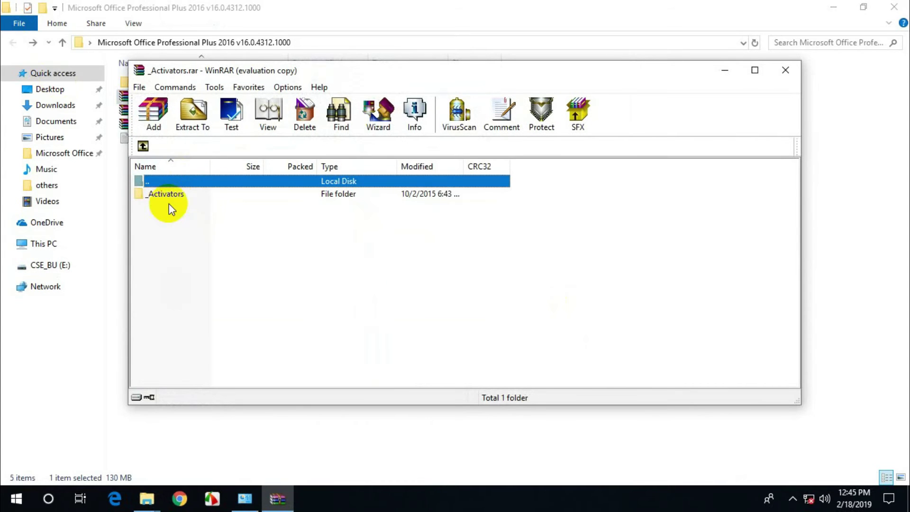
double_click(198, 194)
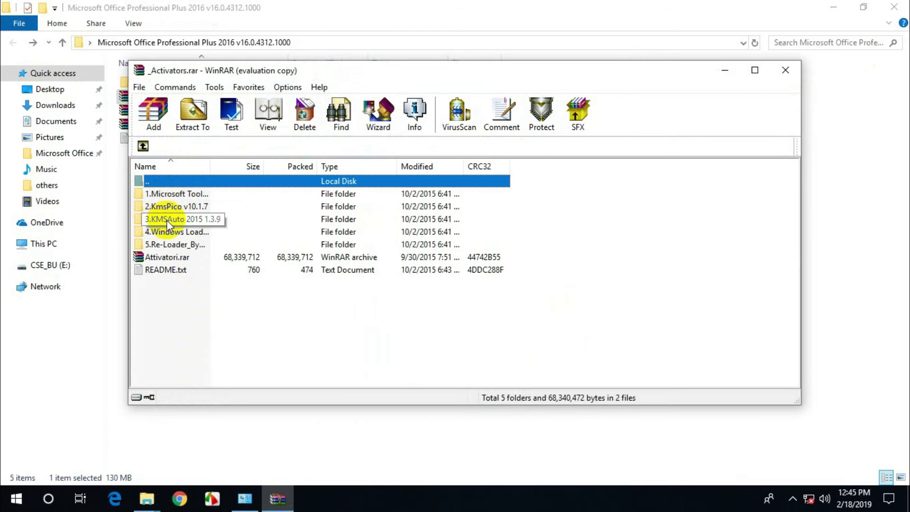
left_click(785, 71)
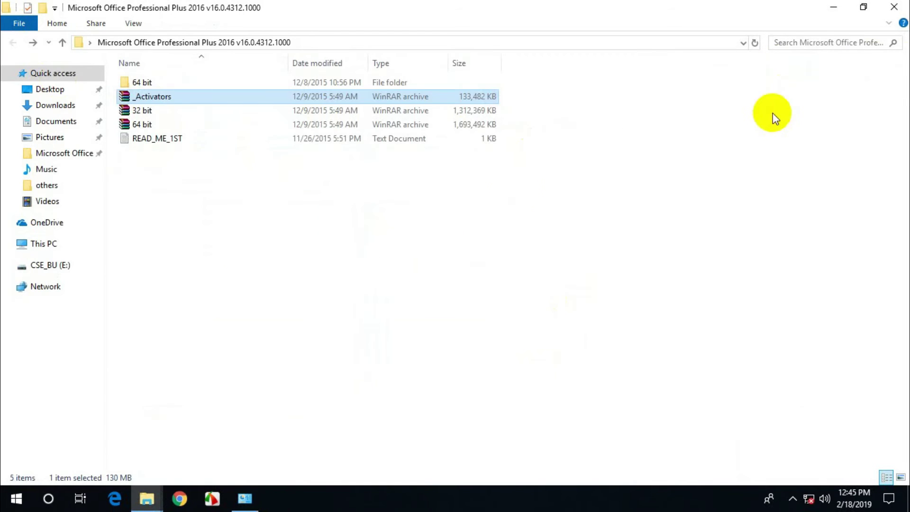
right_click(212, 194)
Step: Refresh the folder listing, close File Explorer and refresh the desktop
left_click(246, 252)
left_click(895, 7)
right_click(274, 177)
left_click(273, 177)
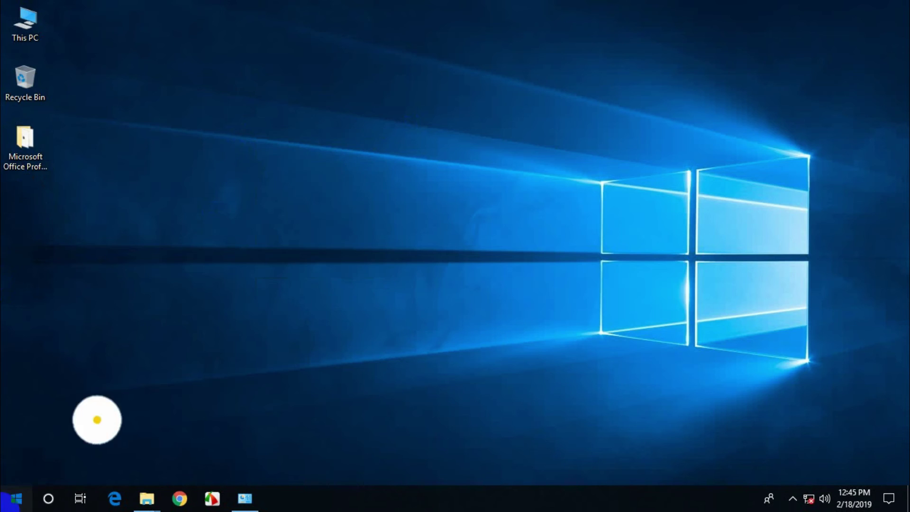
Step: Check the Office 2016 apps and Microsoft Office 2016 Tools in the Start menu, then launch Word 2016
left_click(16, 499)
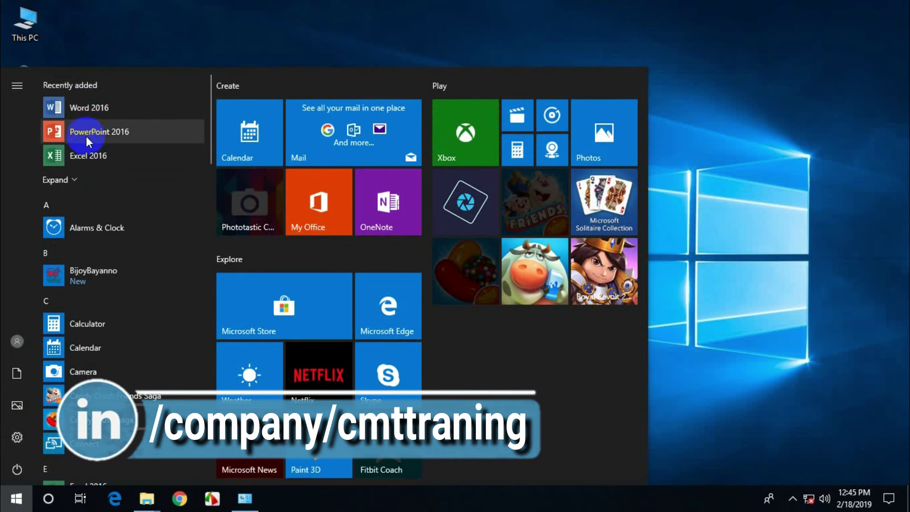
scroll(129, 280, "down", 5)
scroll(129, 280, "down", 6)
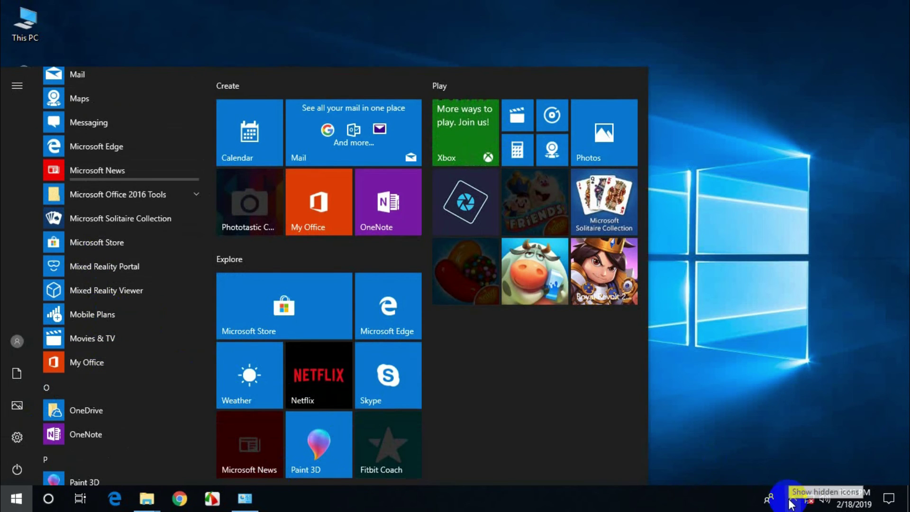
left_click(792, 500)
left_click(493, 385)
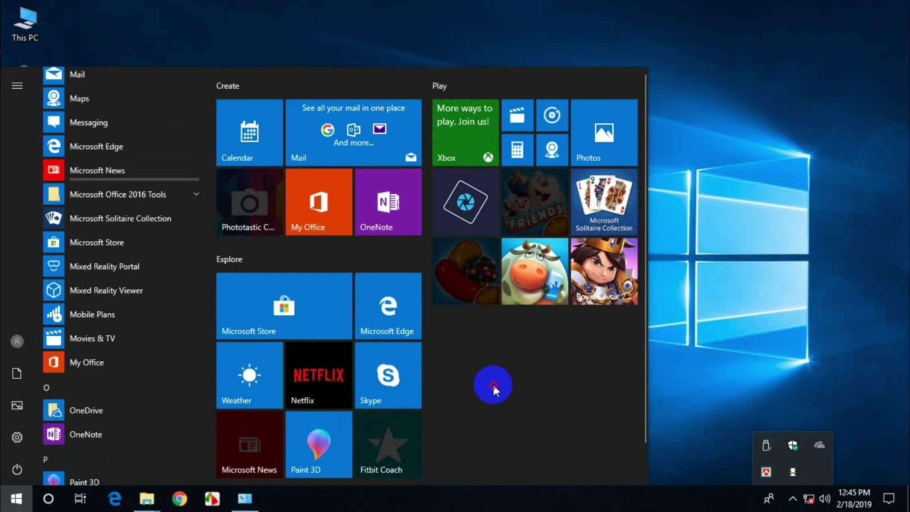
left_click(126, 201)
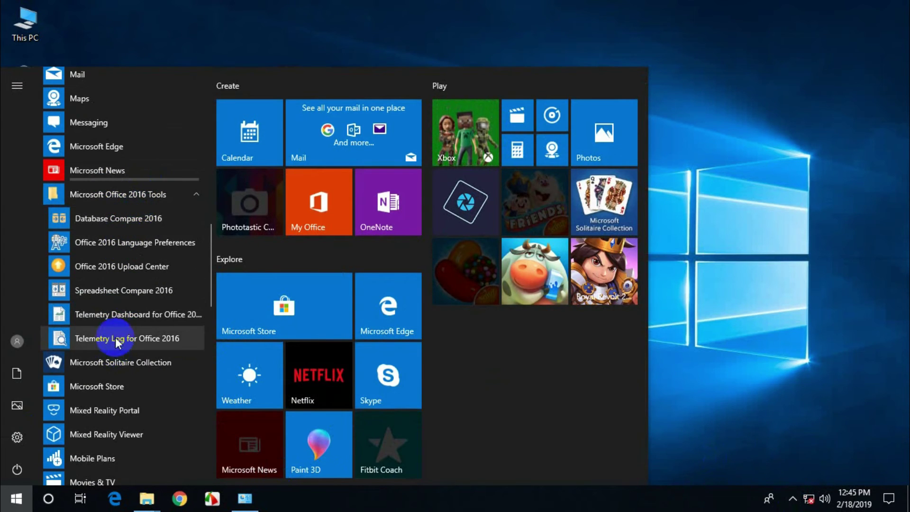
scroll(131, 337, "down", 12)
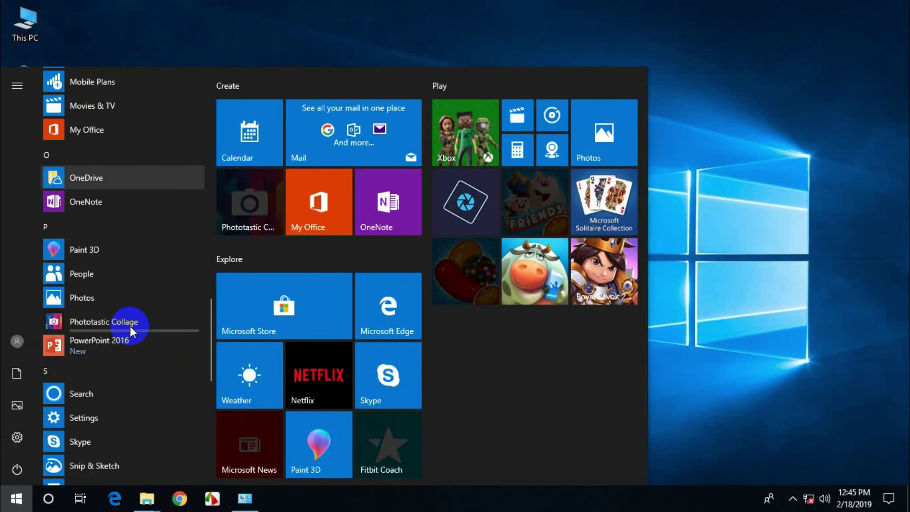
scroll(130, 328, "down", 5)
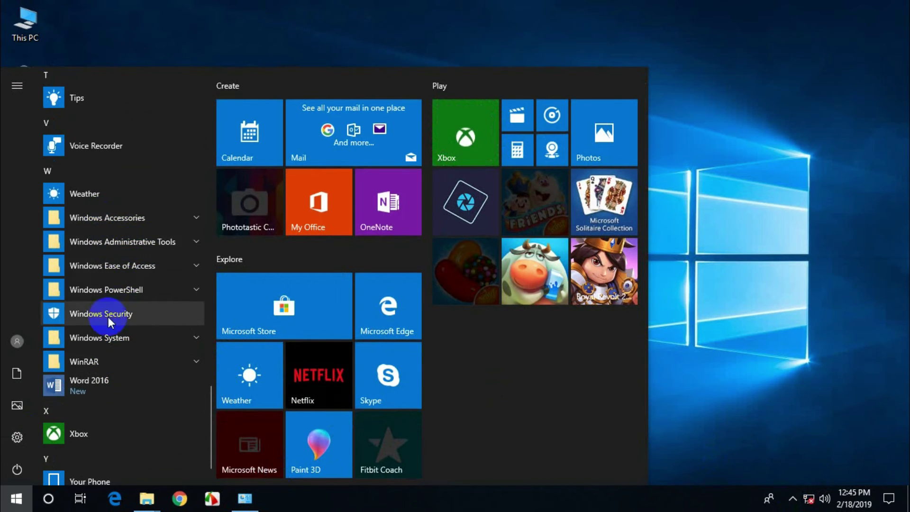
scroll(157, 361, "down", 1)
scroll(129, 386, "up", 6)
scroll(132, 393, "down", 6)
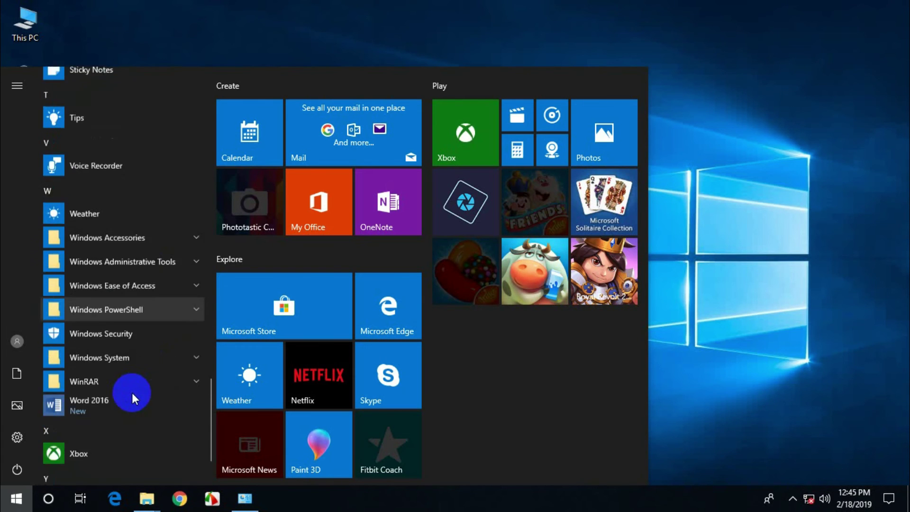
scroll(97, 344, "up", 15)
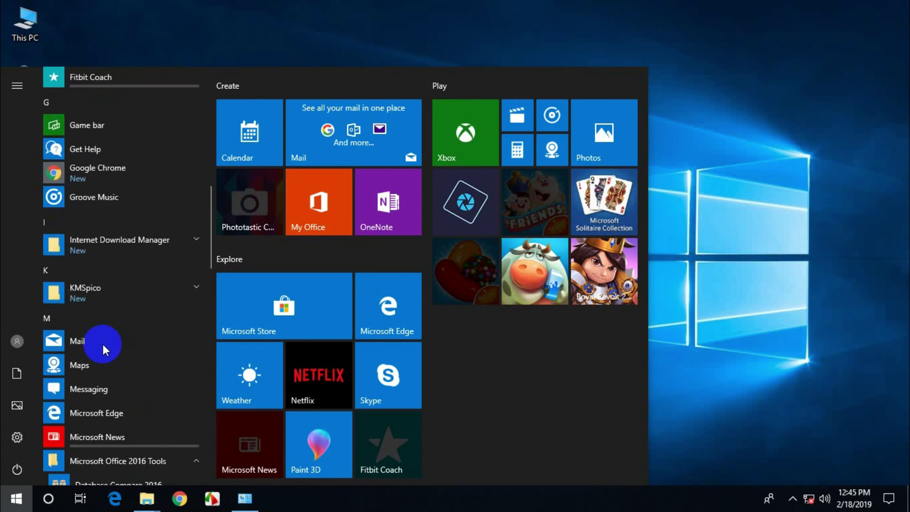
left_click(113, 108)
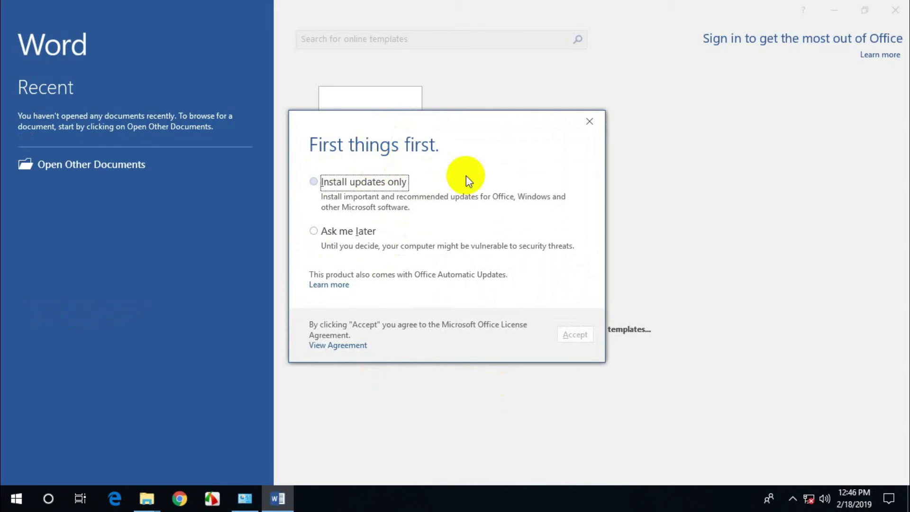
Step: Answer the updates prompt with Ask me later and create a blank document
left_click(314, 231)
left_click(573, 334)
left_click(418, 156)
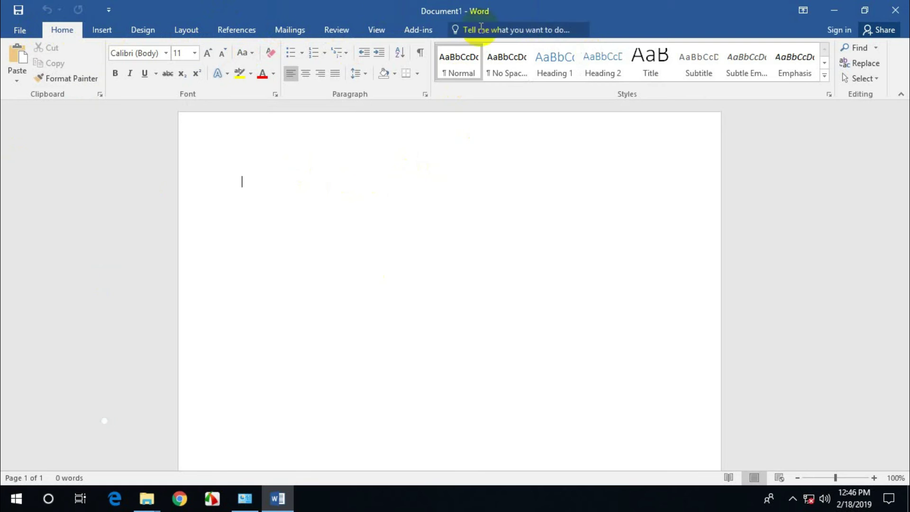
Step: Close Word and refresh the desktop
left_click(901, 10)
right_click(467, 82)
left_click(510, 117)
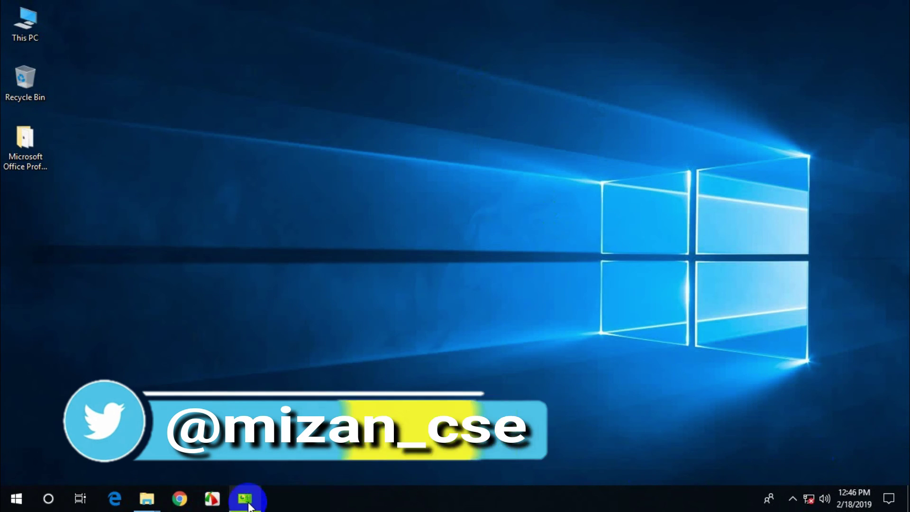
Step: Re-enable the Ethernet adapter, minimize Network Connections, refresh the desktop and open Start
left_click(245, 498)
right_click(201, 80)
left_click(224, 91)
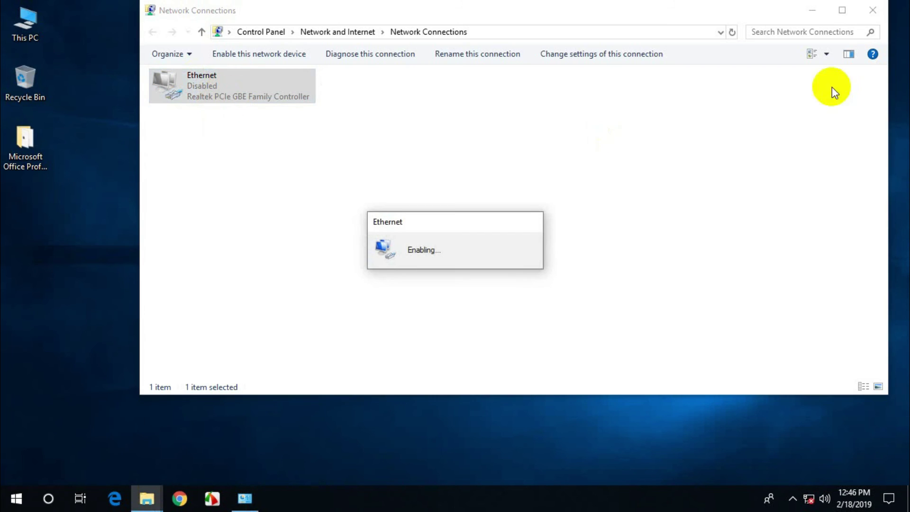
left_click(820, 8)
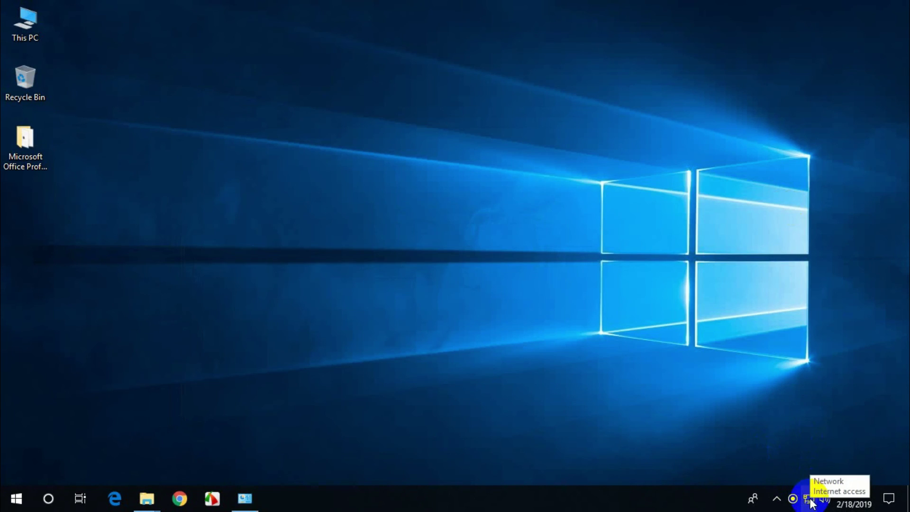
right_click(425, 164)
left_click(461, 204)
left_click(16, 498)
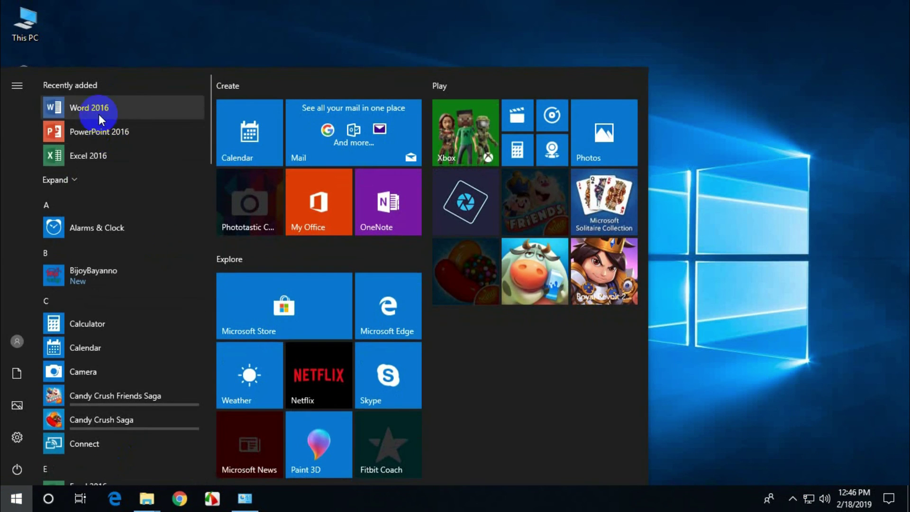
Step: Launch Excel 2016, create a blank Book1 workbook, and close Excel again
left_click(113, 163)
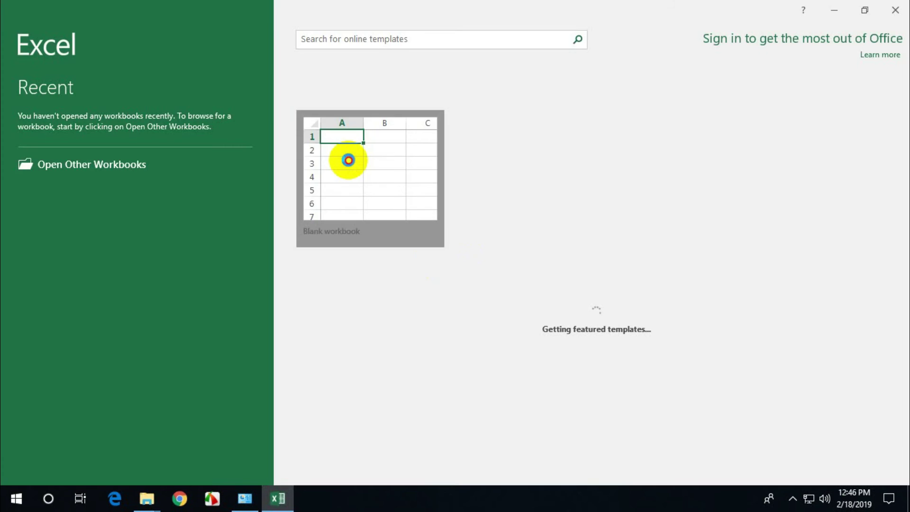
left_click(349, 158)
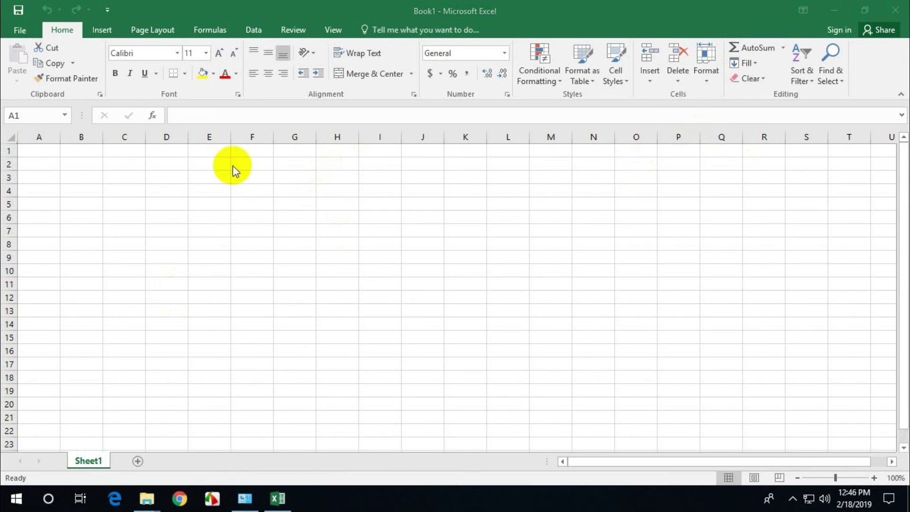
left_click(894, 13)
left_click(15, 497)
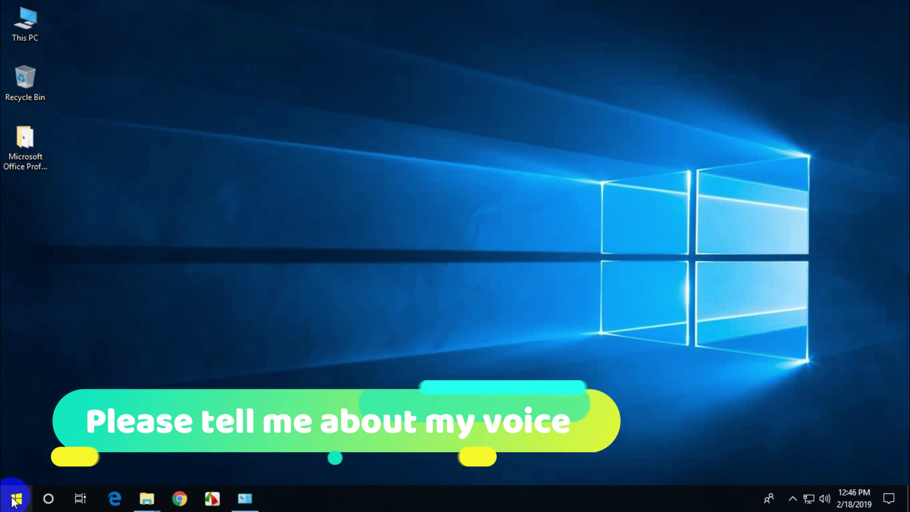
Step: Launch PowerPoint 2016, create a blank Presentation1, and close PowerPoint
left_click(103, 130)
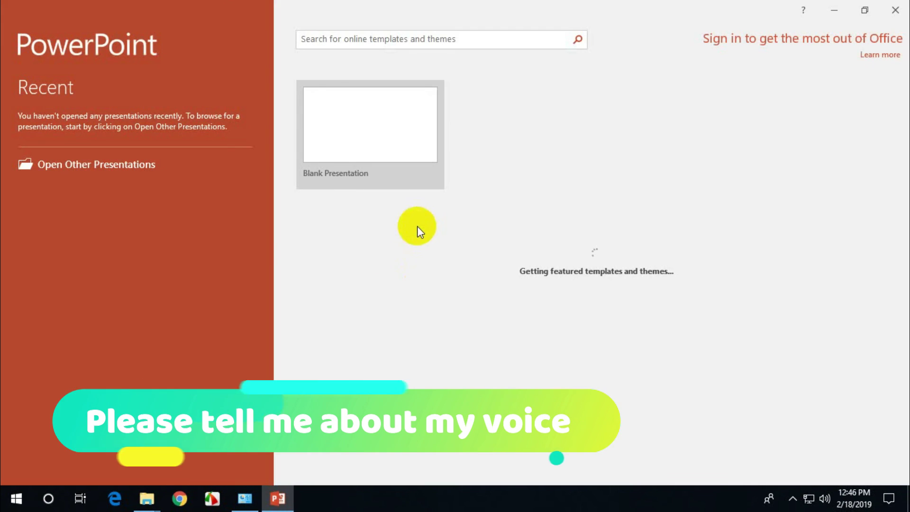
left_click(353, 90)
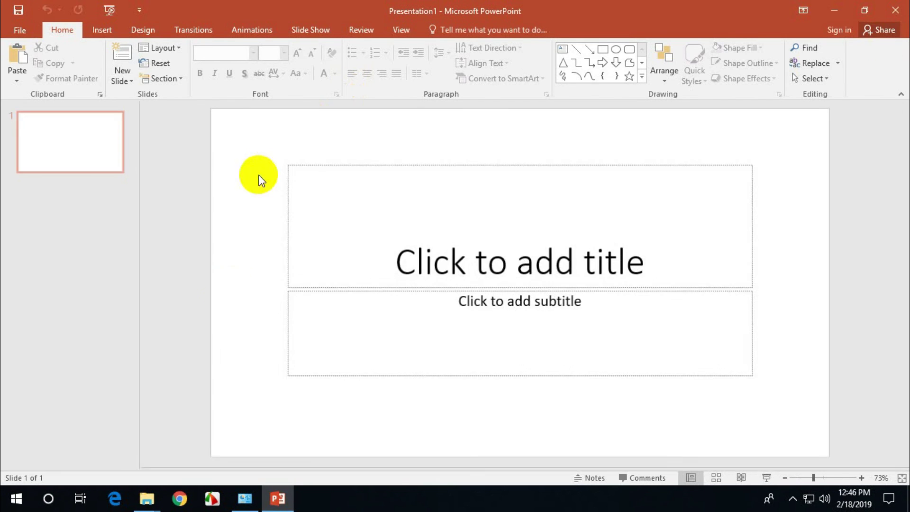
left_click(895, 11)
Step: Refresh the desktop twice, then launch Word 2016 from the Start menu
right_click(345, 110)
left_click(375, 149)
right_click(246, 120)
left_click(270, 159)
left_click(16, 498)
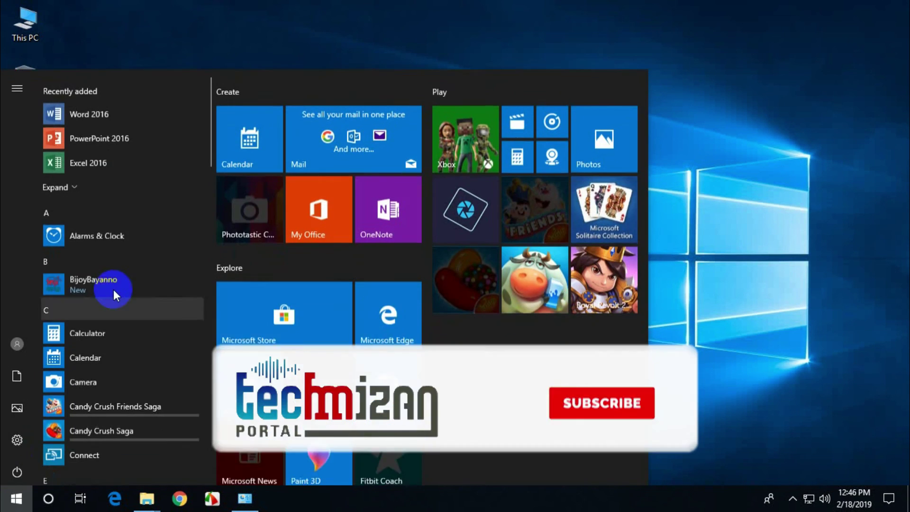
left_click(84, 113)
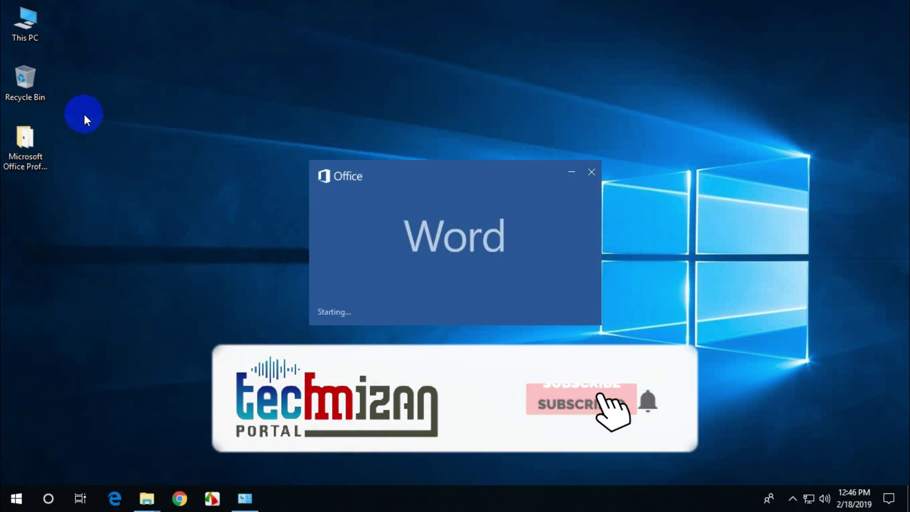